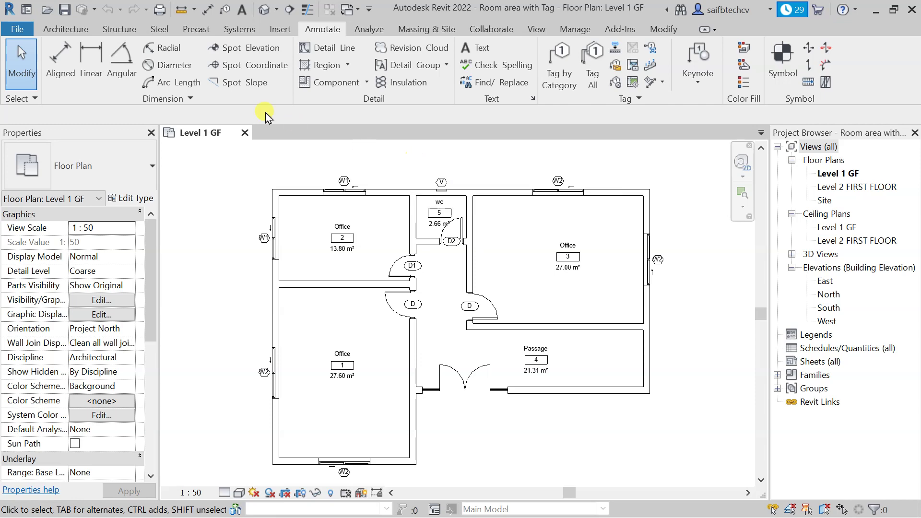
- Start an Aligned dimension at the top walls and open the reference dropdown, still on Wall centerlines
{"action": "left_click", "coordinate": [57, 30]}
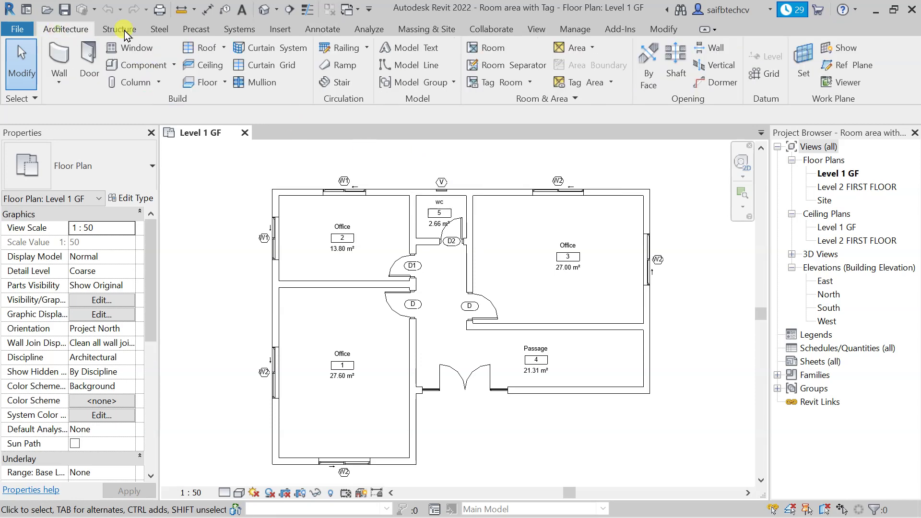
{"action": "left_click", "coordinate": [316, 30]}
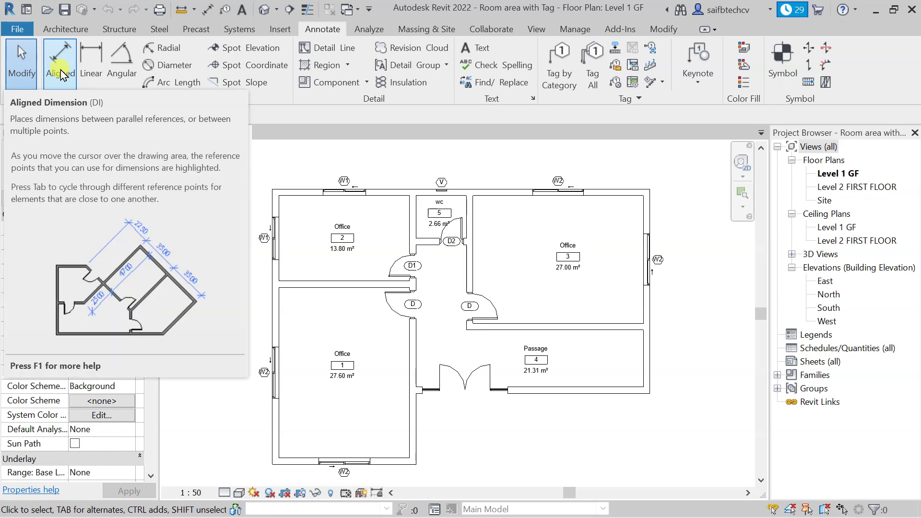
{"action": "left_click", "coordinate": [60, 75]}
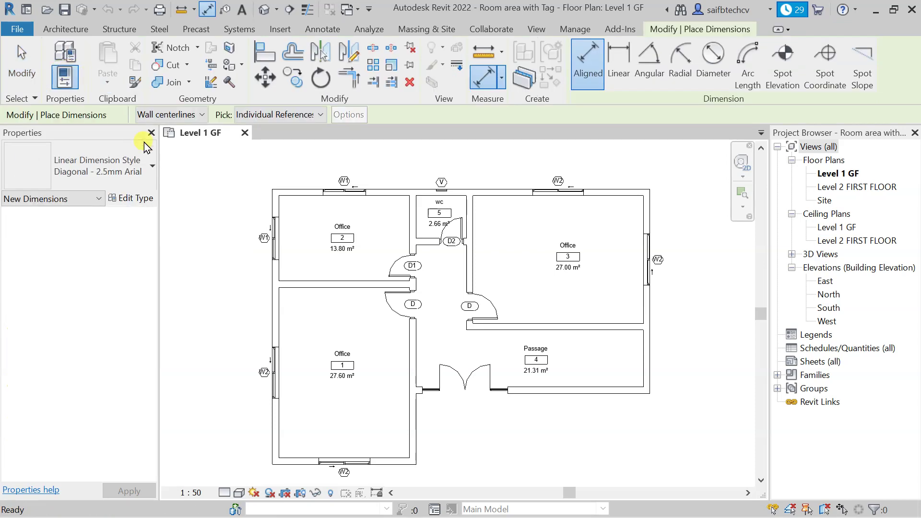
{"action": "scroll", "coordinate": [331, 198], "scroll_direction": "up", "scroll_amount": 2}
{"action": "middle_click_drag", "start_coordinate": [331, 198], "coordinate": [277, 222]}
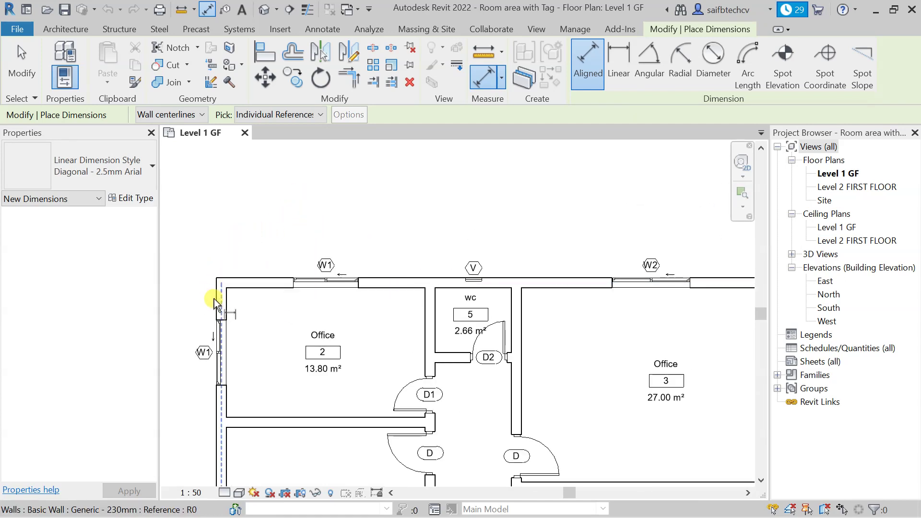
{"action": "left_click", "coordinate": [158, 117]}
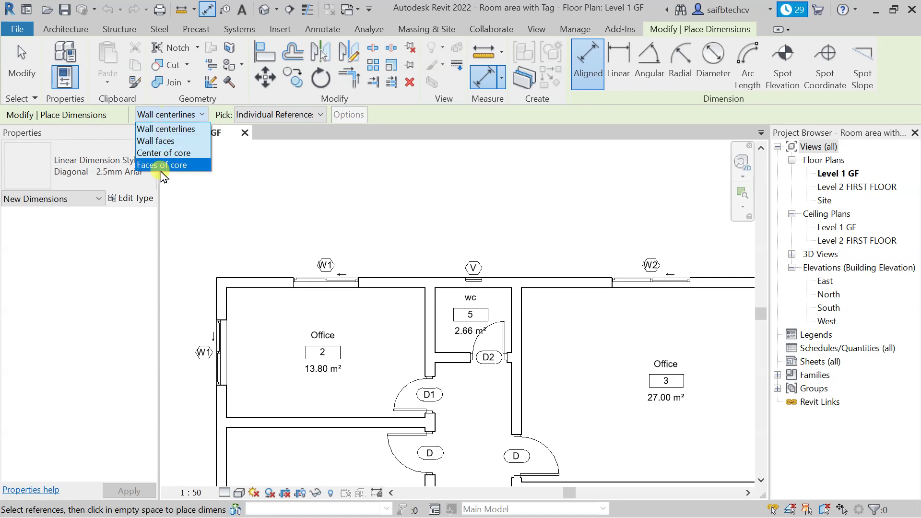
- Switch the reference to Wall faces and pick the left wall, Office and WC wall faces
{"action": "left_click", "coordinate": [164, 140]}
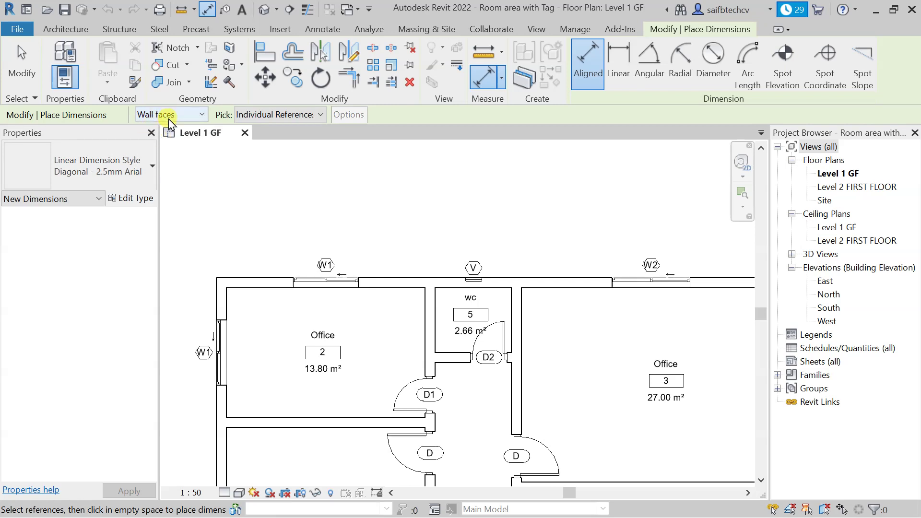
{"action": "left_click", "coordinate": [216, 296]}
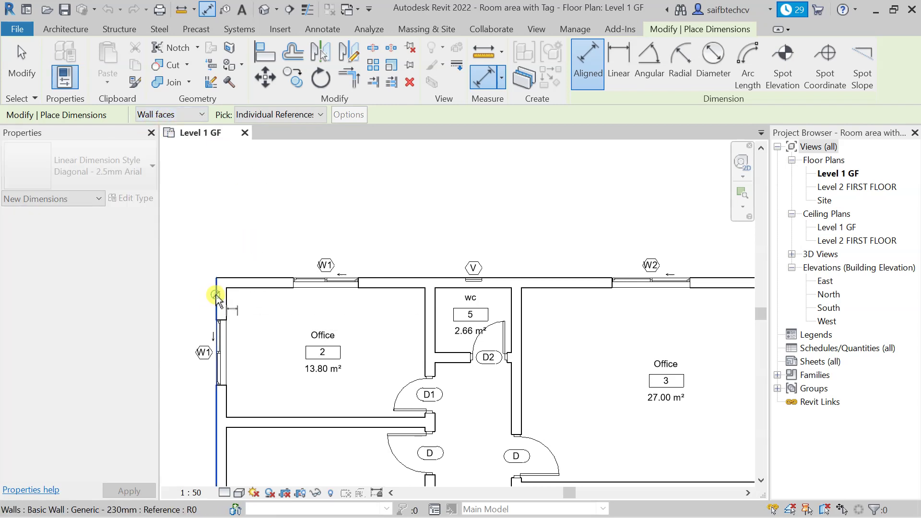
{"action": "left_click", "coordinate": [226, 296]}
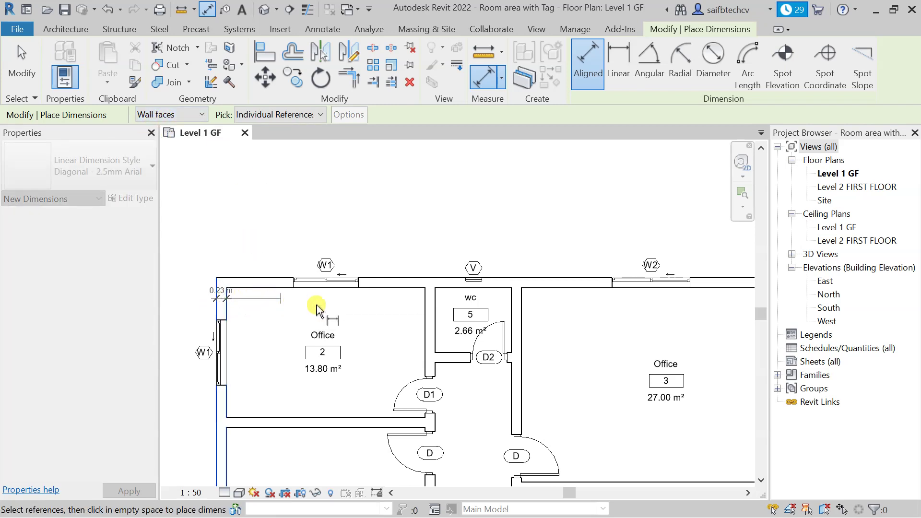
{"action": "left_click", "coordinate": [424, 310]}
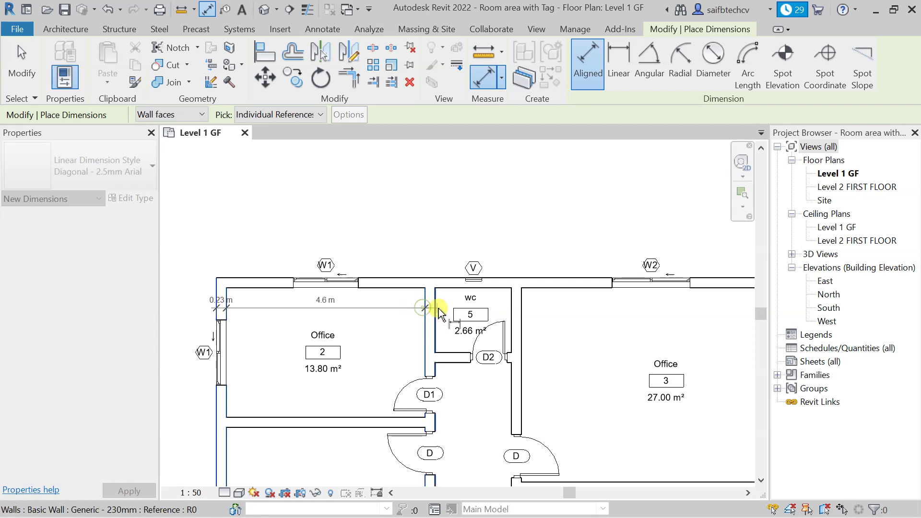
{"action": "left_click", "coordinate": [434, 309]}
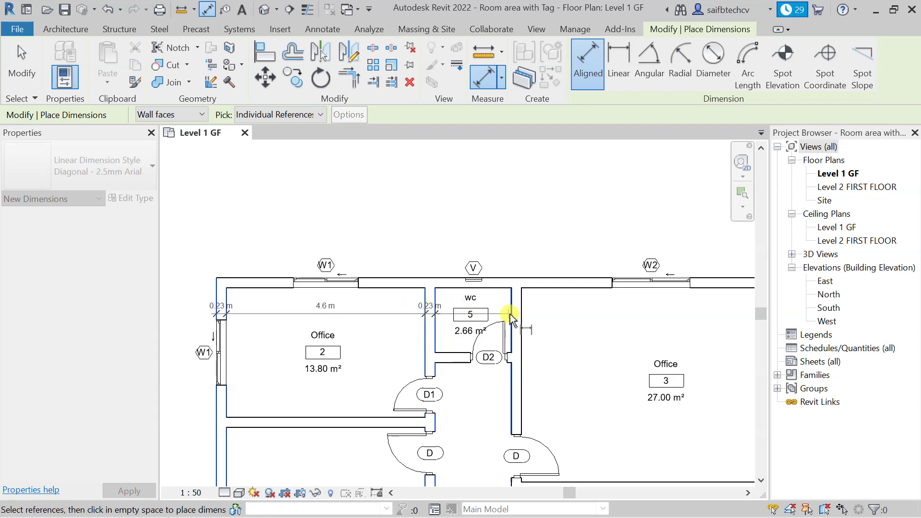
{"action": "left_click", "coordinate": [511, 313]}
{"action": "left_click", "coordinate": [522, 314]}
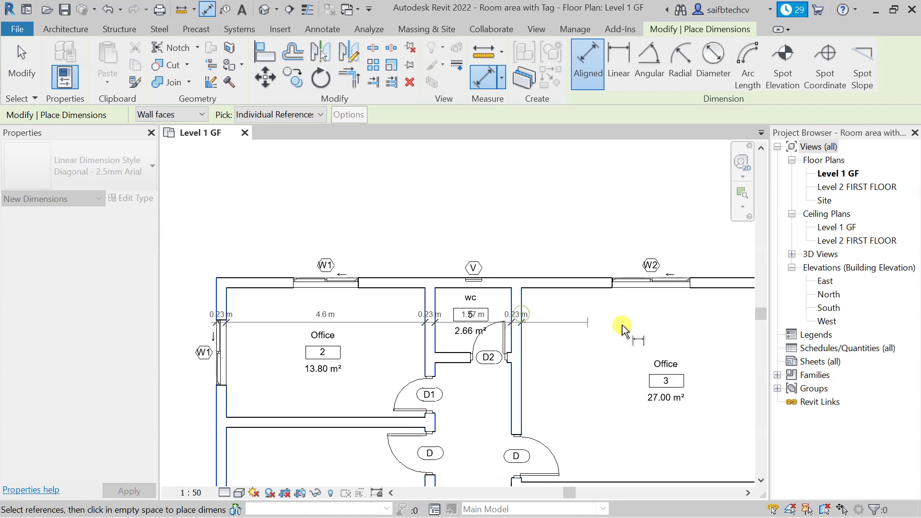
- Pick the right Office wall faces and place the string reading 0.23, 4.6, 1.77 and 6 m
{"action": "middle_click_drag", "start_coordinate": [692, 322], "coordinate": [515, 307]}
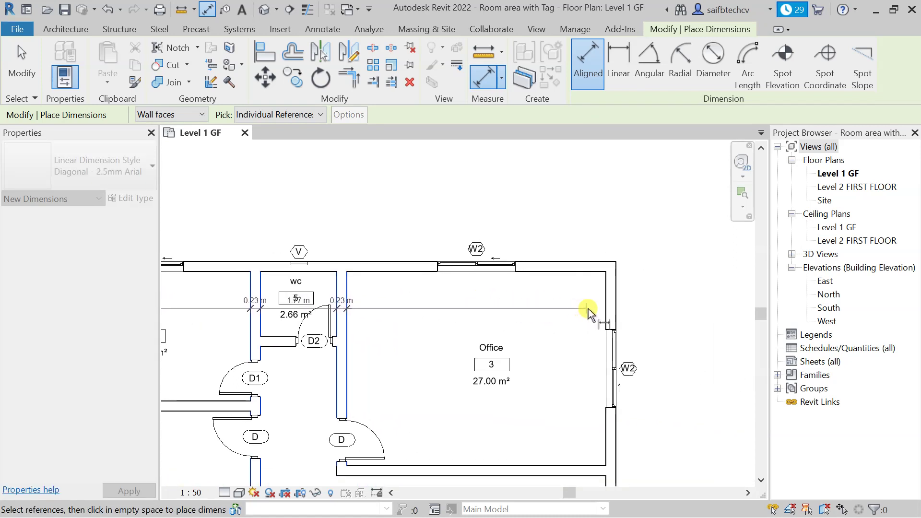
{"action": "left_click", "coordinate": [606, 308]}
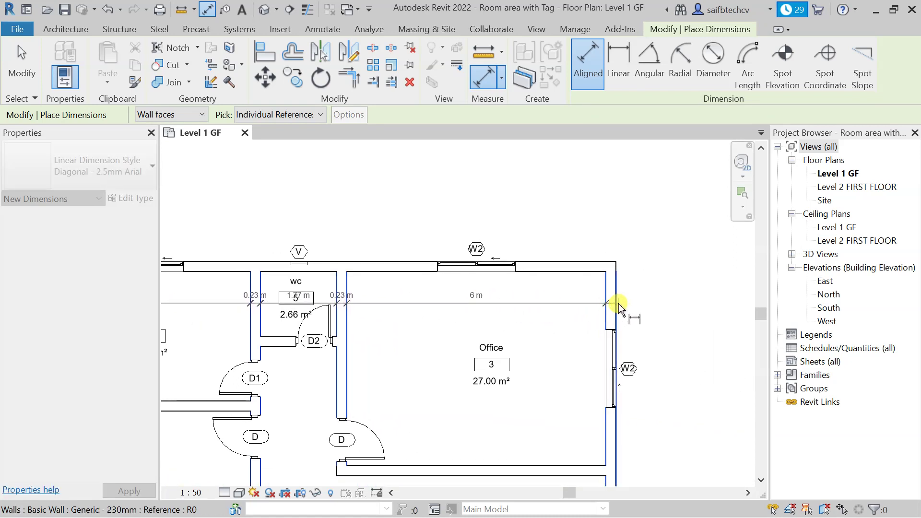
{"action": "left_click", "coordinate": [616, 303]}
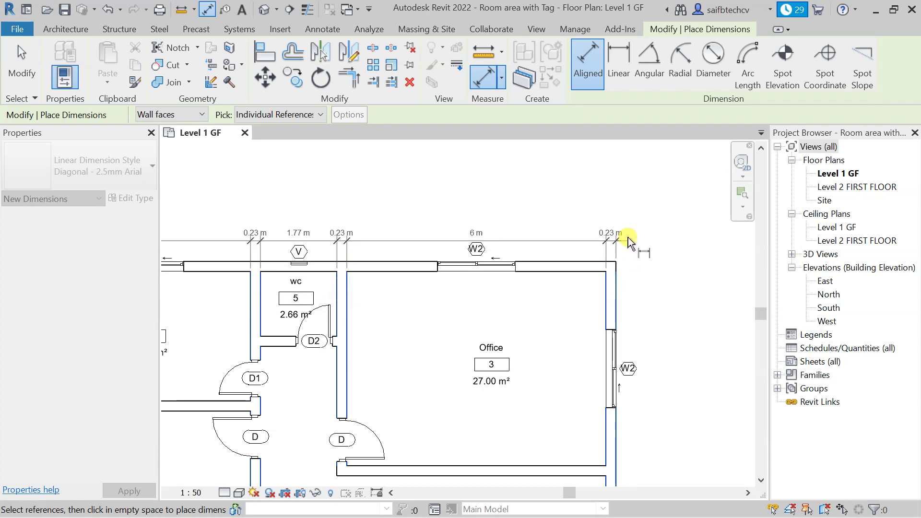
{"action": "scroll", "coordinate": [627, 218], "scroll_direction": "down", "scroll_amount": 3}
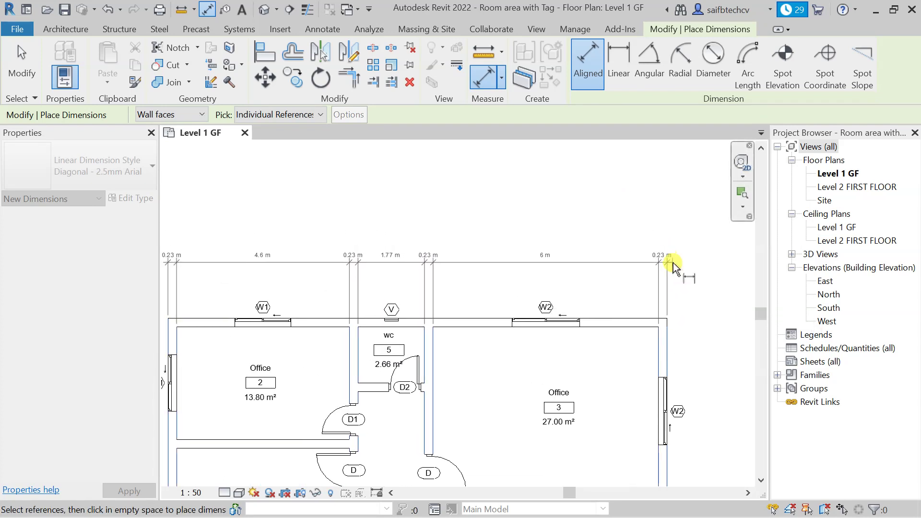
{"action": "left_click", "coordinate": [657, 289]}
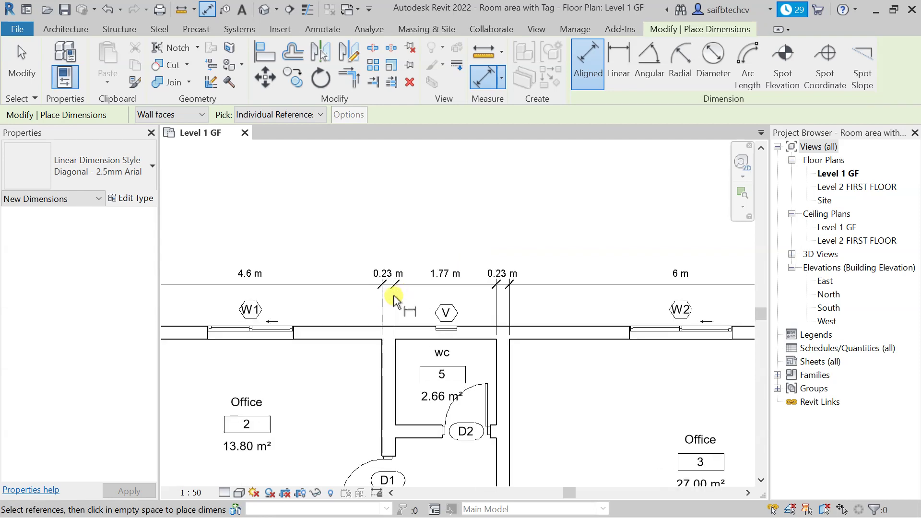
{"action": "scroll", "coordinate": [395, 284], "scroll_direction": "up", "scroll_amount": 6}
{"action": "scroll", "coordinate": [394, 278], "scroll_direction": "up", "scroll_amount": 2}
{"action": "scroll", "coordinate": [391, 278], "scroll_direction": "down", "scroll_amount": 3}
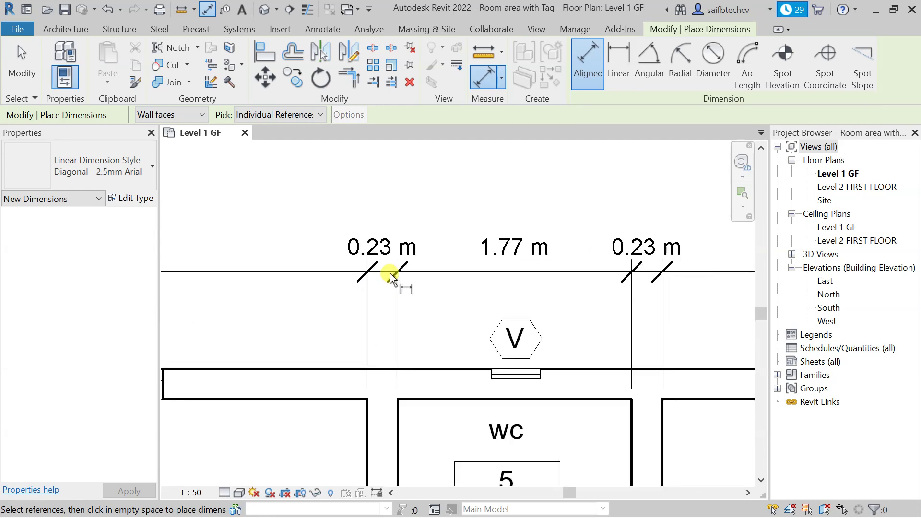
{"action": "scroll", "coordinate": [444, 265], "scroll_direction": "down", "scroll_amount": 5}
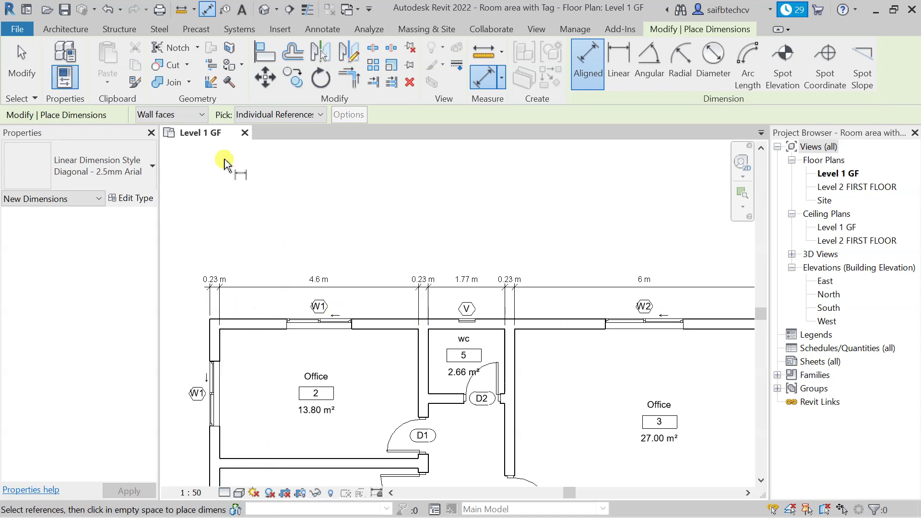
- Add a wall-centerline string across left, interior, WC and right Office walls reading 4.83, 2 and 6.23 m
{"action": "left_click", "coordinate": [199, 117]}
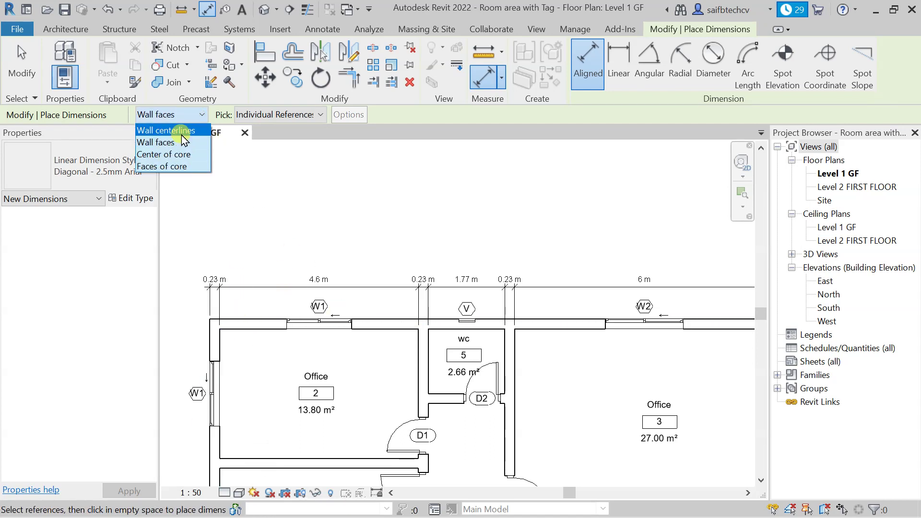
{"action": "left_click", "coordinate": [182, 132]}
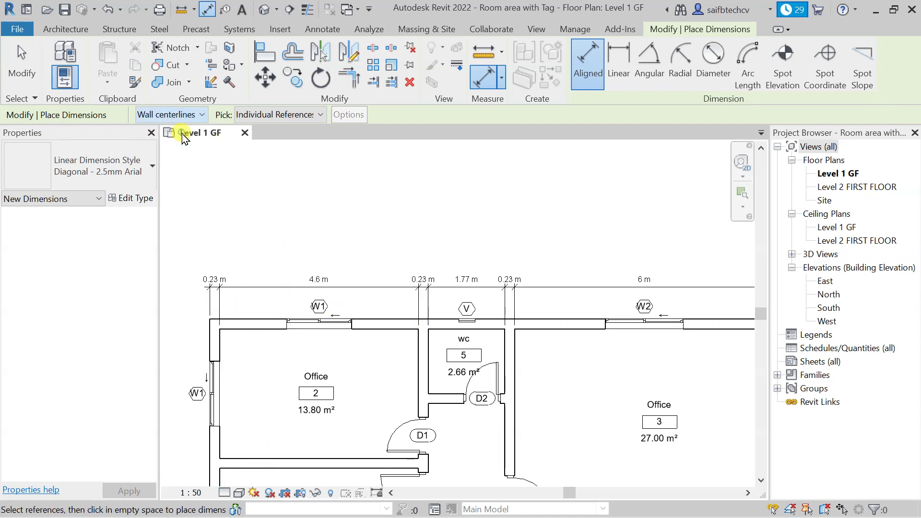
{"action": "left_click", "coordinate": [213, 338]}
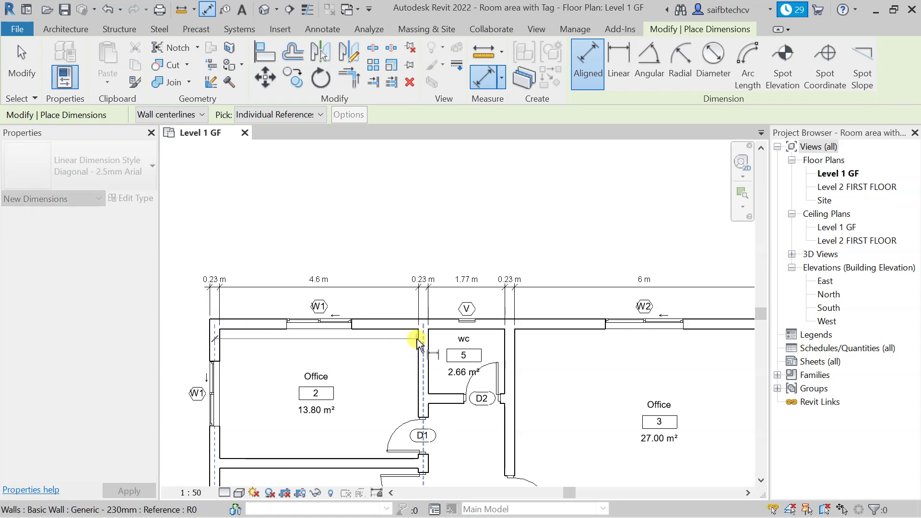
{"action": "left_click", "coordinate": [417, 340]}
{"action": "left_click", "coordinate": [510, 344]}
{"action": "middle_click_drag", "start_coordinate": [618, 359], "coordinate": [327, 357]}
{"action": "left_click", "coordinate": [557, 342]}
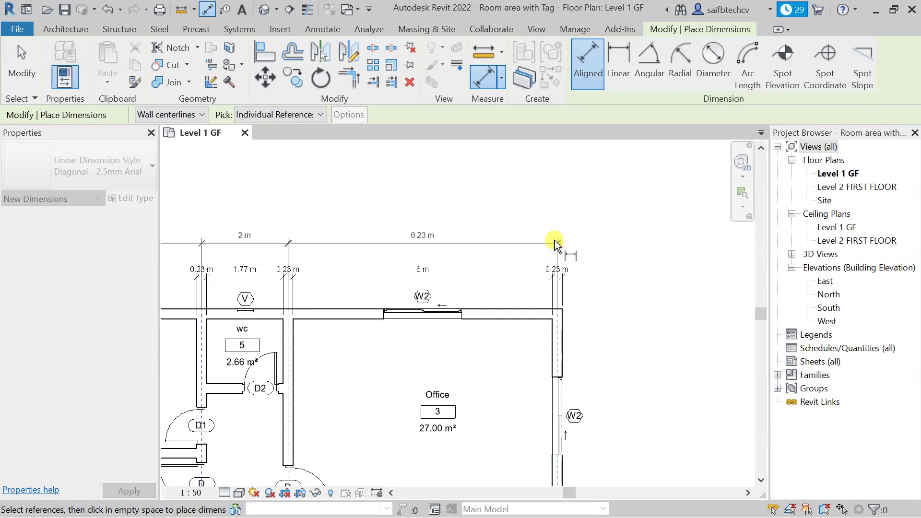
{"action": "left_click", "coordinate": [557, 217]}
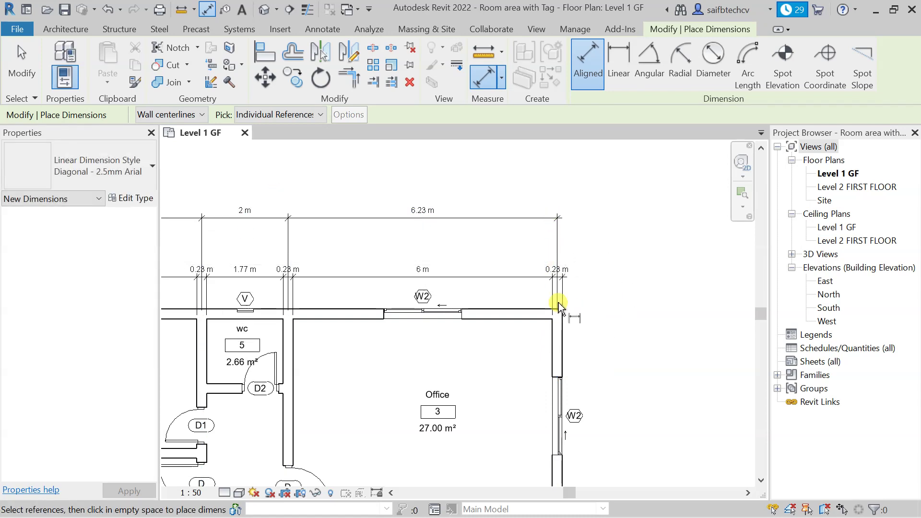
{"action": "scroll", "coordinate": [460, 269], "scroll_direction": "down", "scroll_amount": 2}
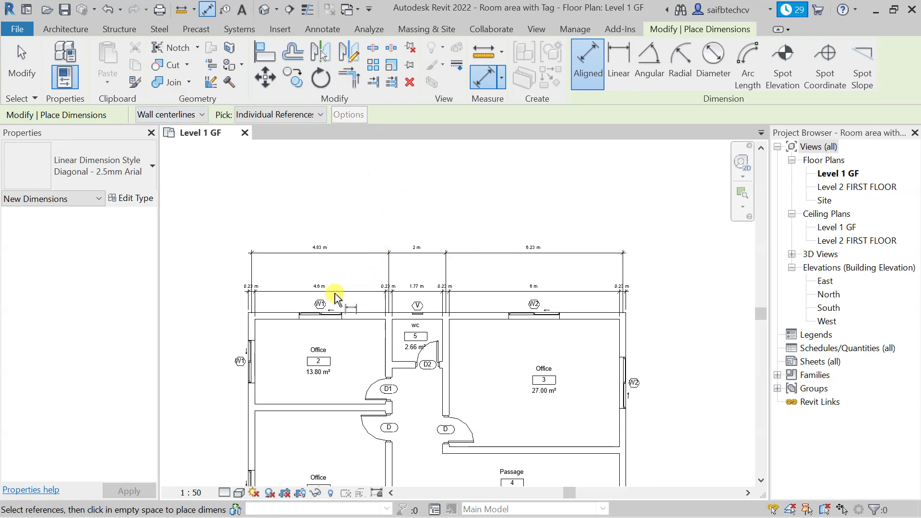
{"action": "key", "text": "Escape"}
- Select the top-wall dimension string and move one 0.23 m text up and right off the line
{"action": "scroll", "coordinate": [335, 299], "scroll_direction": "up", "scroll_amount": 5}
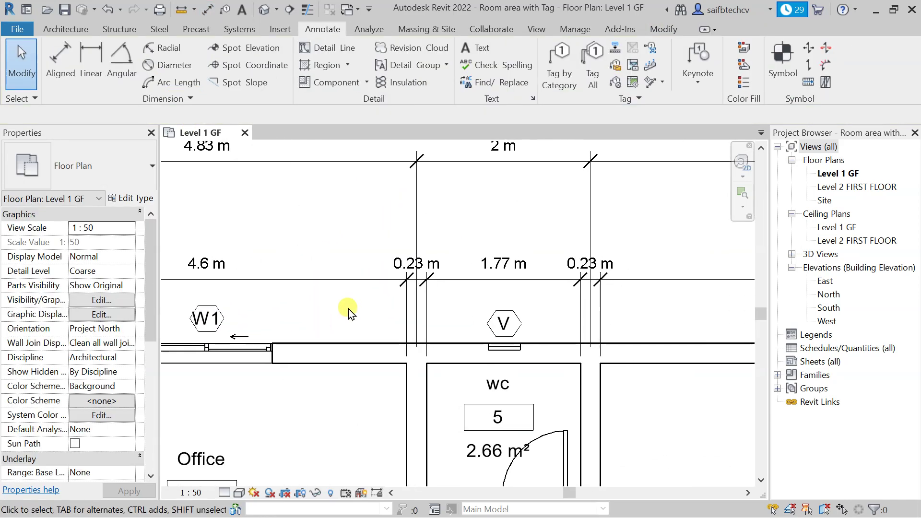
{"action": "middle_click_drag", "start_coordinate": [490, 292], "coordinate": [417, 302]}
{"action": "scroll", "coordinate": [455, 295], "scroll_direction": "up", "scroll_amount": 2}
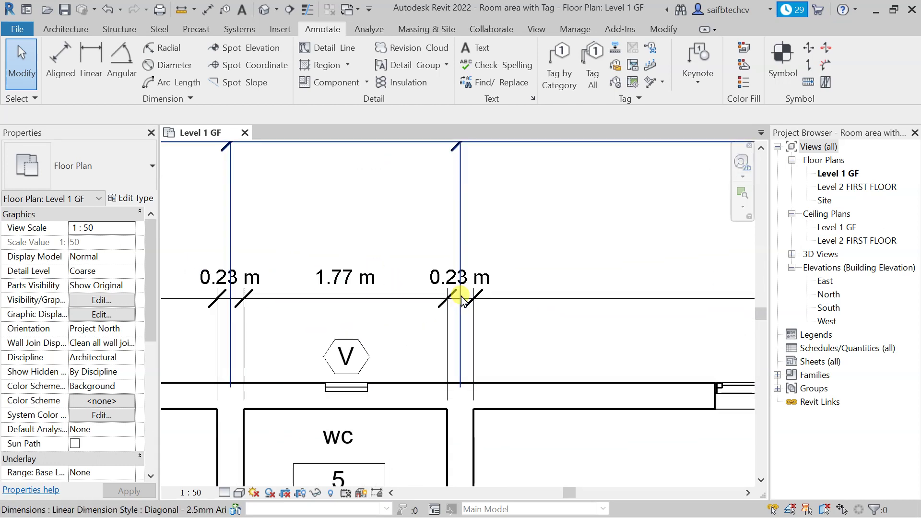
{"action": "scroll", "coordinate": [462, 300], "scroll_direction": "up", "scroll_amount": 1}
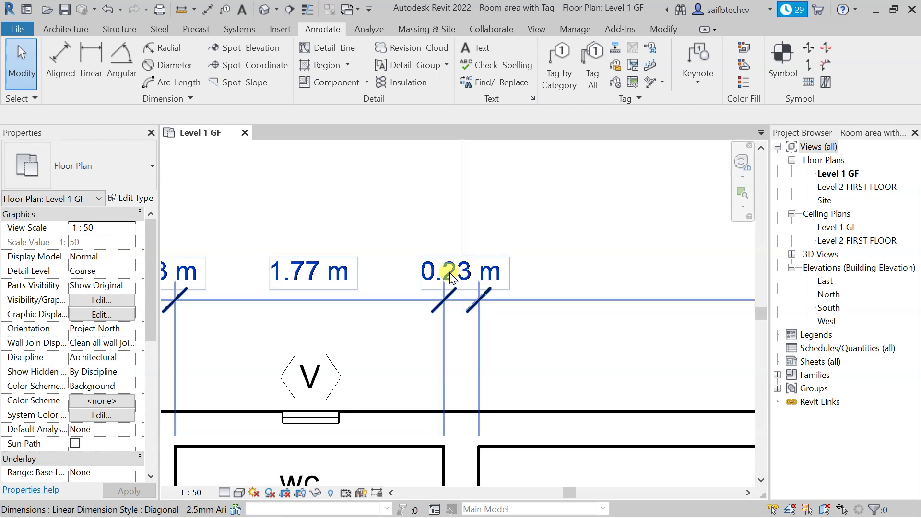
{"action": "left_click", "coordinate": [460, 273]}
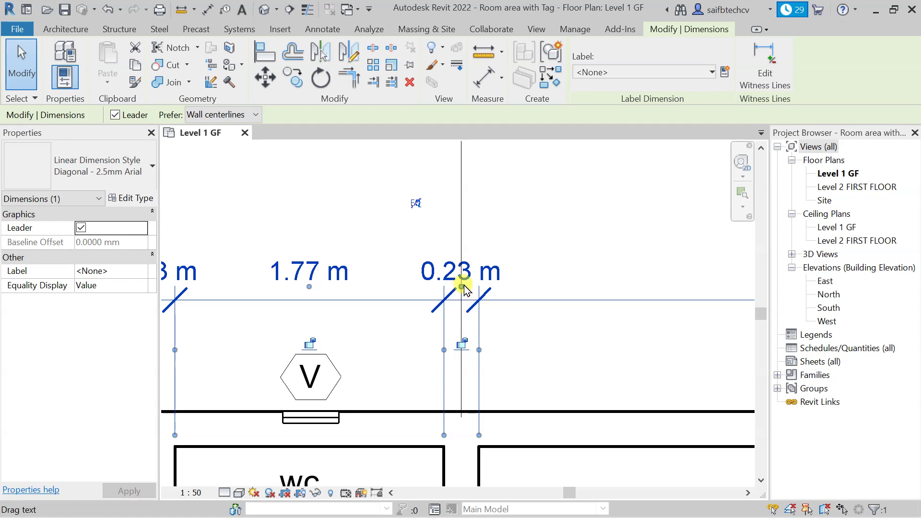
{"action": "scroll", "coordinate": [462, 287], "scroll_direction": "up", "scroll_amount": 4}
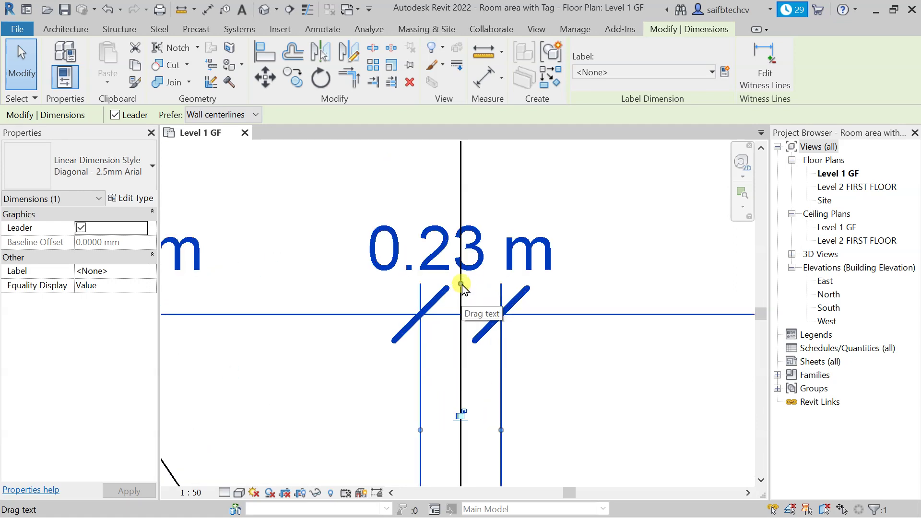
{"action": "left_click_drag", "start_coordinate": [461, 284], "coordinate": [645, 220]}
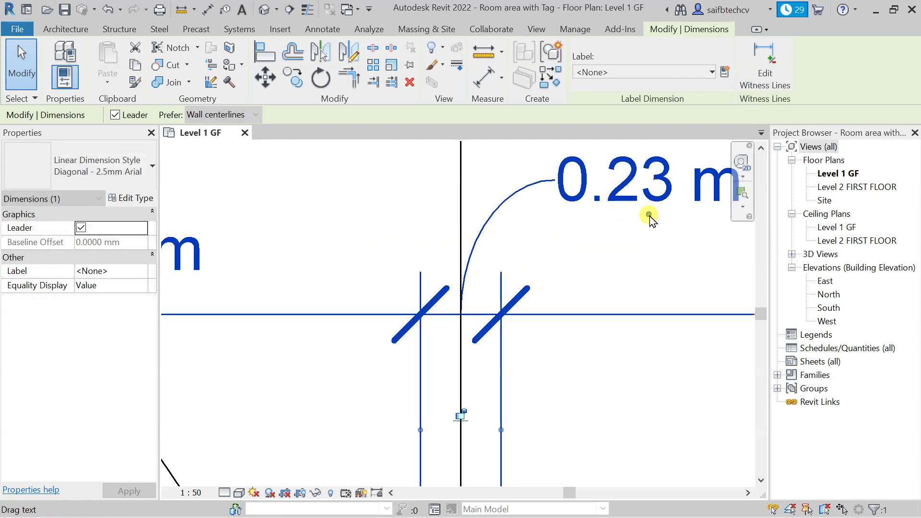
- Pull the left 0.23 m text above the dimension line with a leader
{"action": "scroll", "coordinate": [635, 229], "scroll_direction": "down", "scroll_amount": 5}
{"action": "middle_click_drag", "start_coordinate": [592, 263], "coordinate": [575, 301]}
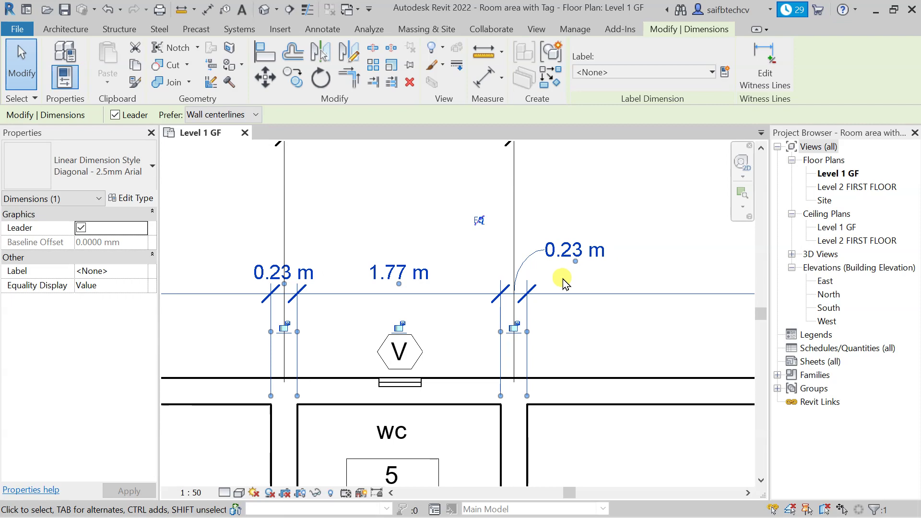
{"action": "scroll", "coordinate": [557, 284], "scroll_direction": "down", "scroll_amount": 2}
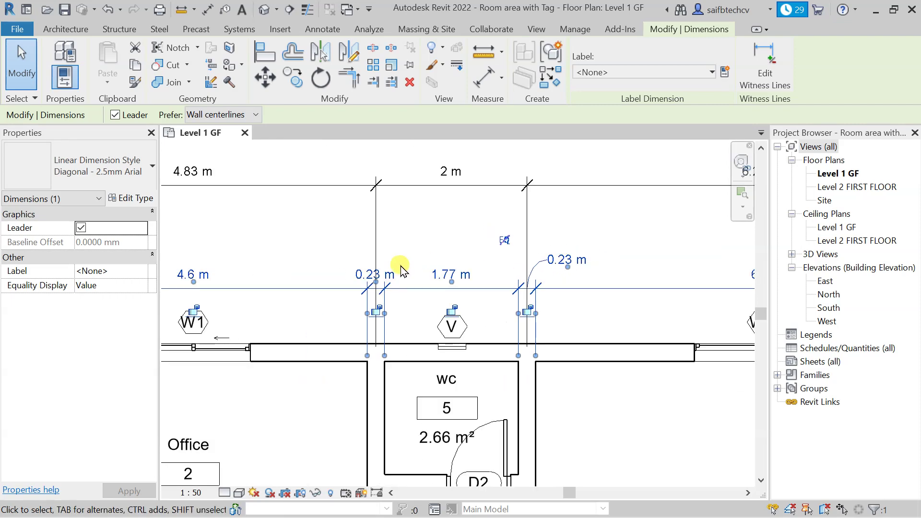
{"action": "left_click", "coordinate": [364, 277]}
{"action": "key", "text": "Escape"}
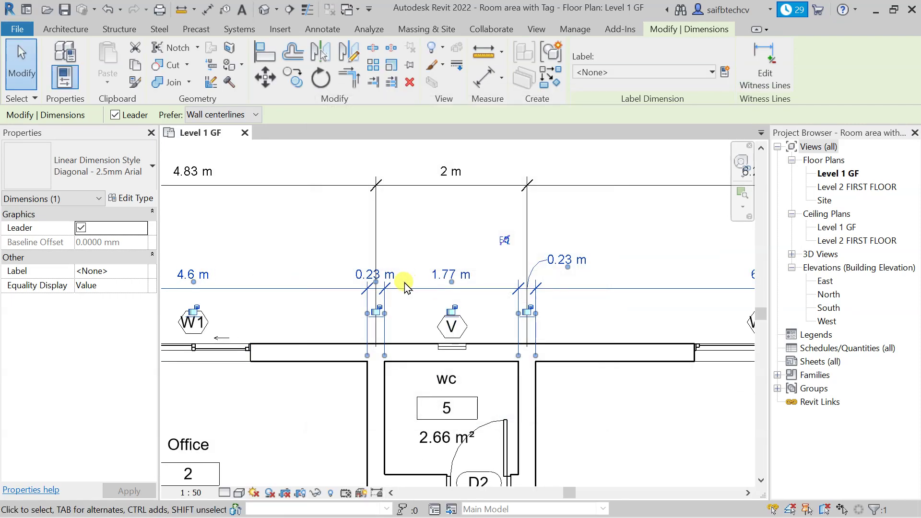
{"action": "left_click_drag", "start_coordinate": [375, 280], "coordinate": [327, 262]}
{"action": "scroll", "coordinate": [432, 240], "scroll_direction": "down", "scroll_amount": 2}
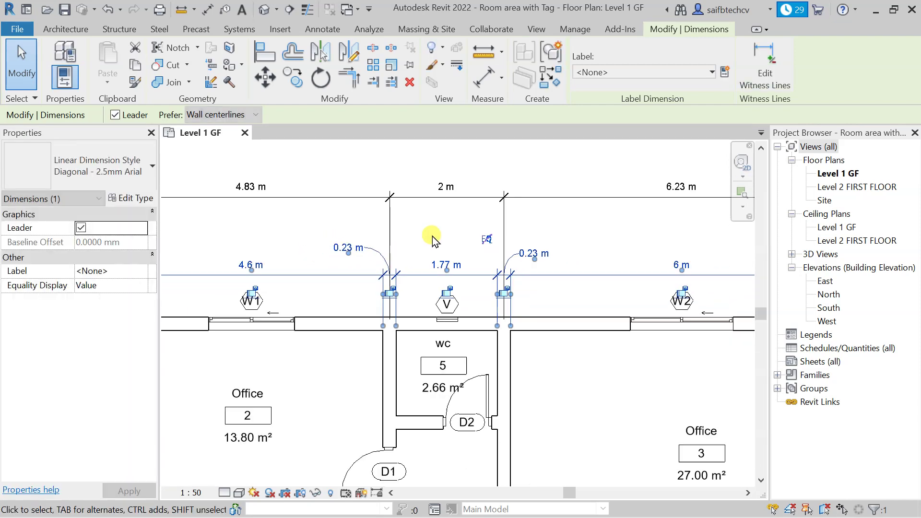
{"action": "scroll", "coordinate": [225, 259], "scroll_direction": "up", "scroll_amount": 3}
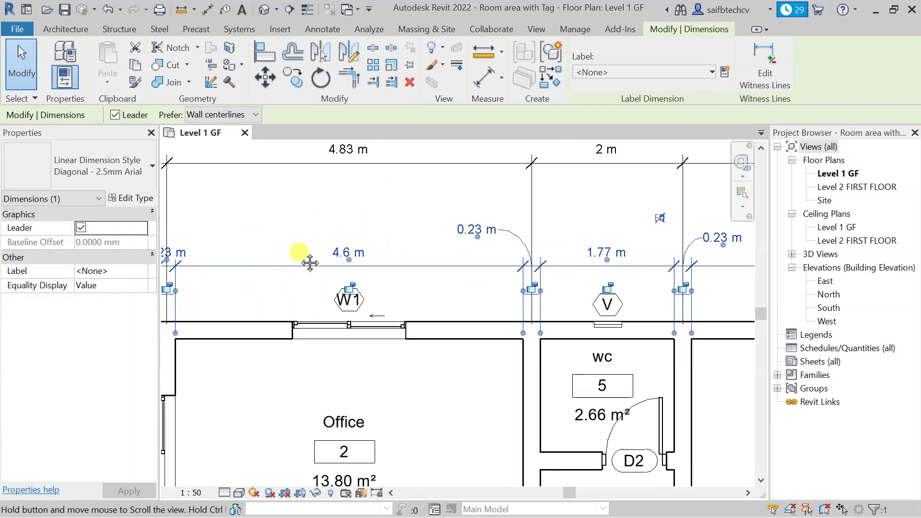
{"action": "left_click_drag", "start_coordinate": [248, 264], "coordinate": [308, 238]}
- Pull the right-end 0.23 m text up-left above the line with a leader
{"action": "scroll", "coordinate": [508, 274], "scroll_direction": "down", "scroll_amount": 2}
{"action": "middle_click_drag", "start_coordinate": [471, 274], "coordinate": [391, 282]}
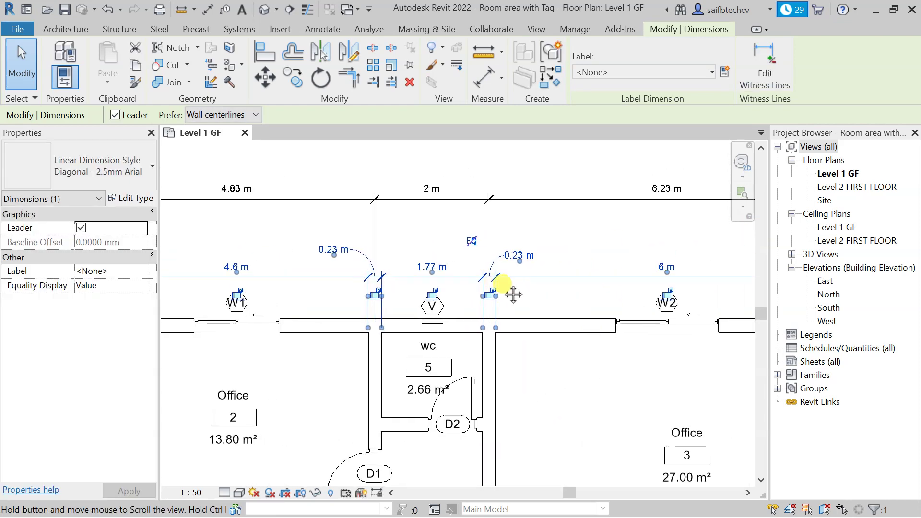
{"action": "middle_click_drag", "start_coordinate": [560, 286], "coordinate": [516, 281]}
{"action": "scroll", "coordinate": [516, 280], "scroll_direction": "up", "scroll_amount": 2}
{"action": "middle_click_drag", "start_coordinate": [402, 288], "coordinate": [520, 282]}
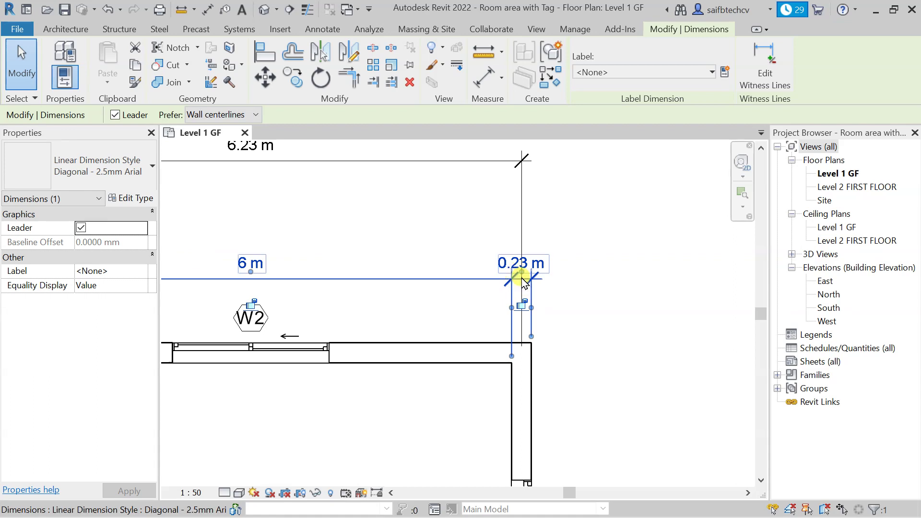
{"action": "left_click_drag", "start_coordinate": [522, 273], "coordinate": [463, 247]}
- Reframe the plan around the WC and right Office and deselect the dimension string
{"action": "scroll", "coordinate": [442, 265], "scroll_direction": "down", "scroll_amount": 4}
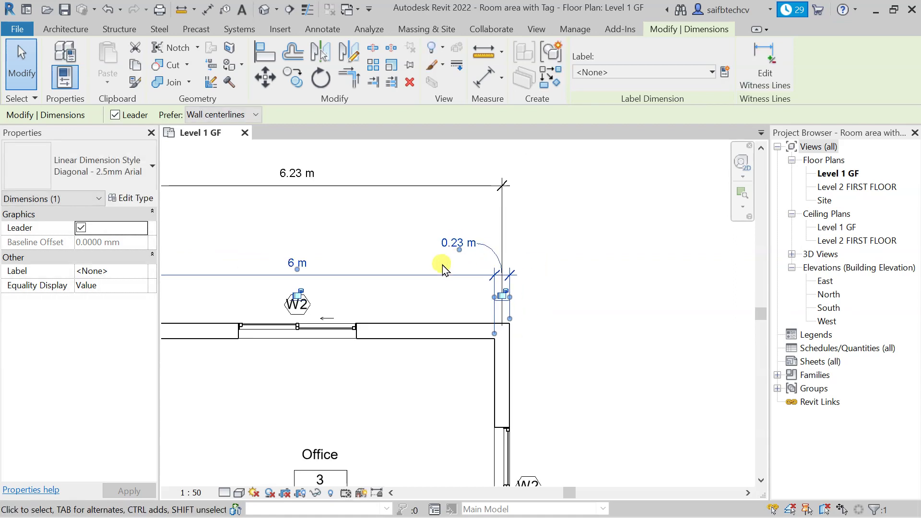
{"action": "scroll", "coordinate": [347, 269], "scroll_direction": "up", "scroll_amount": 4}
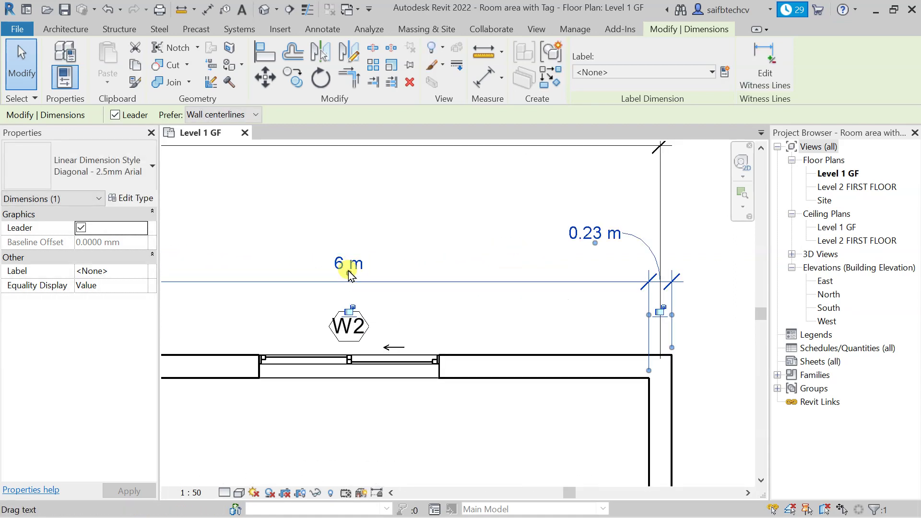
{"action": "scroll", "coordinate": [360, 278], "scroll_direction": "down", "scroll_amount": 4}
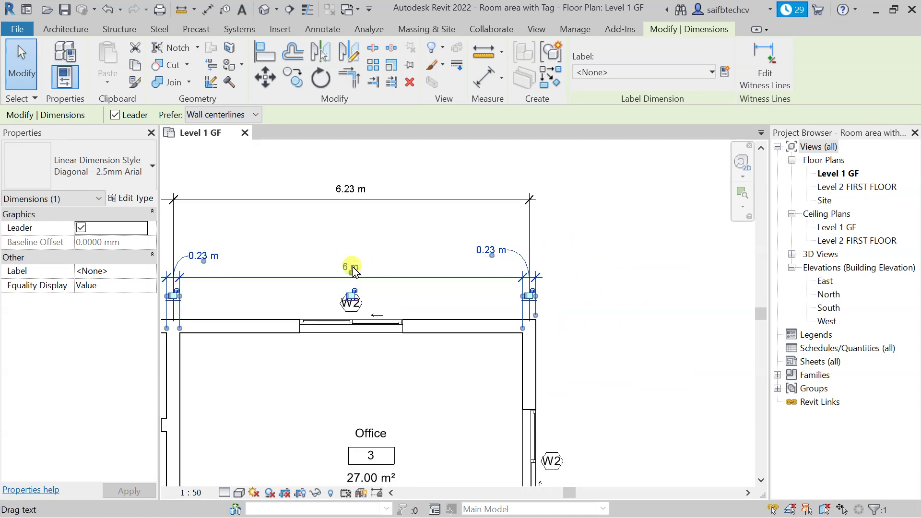
{"action": "scroll", "coordinate": [349, 275], "scroll_direction": "down", "scroll_amount": 3}
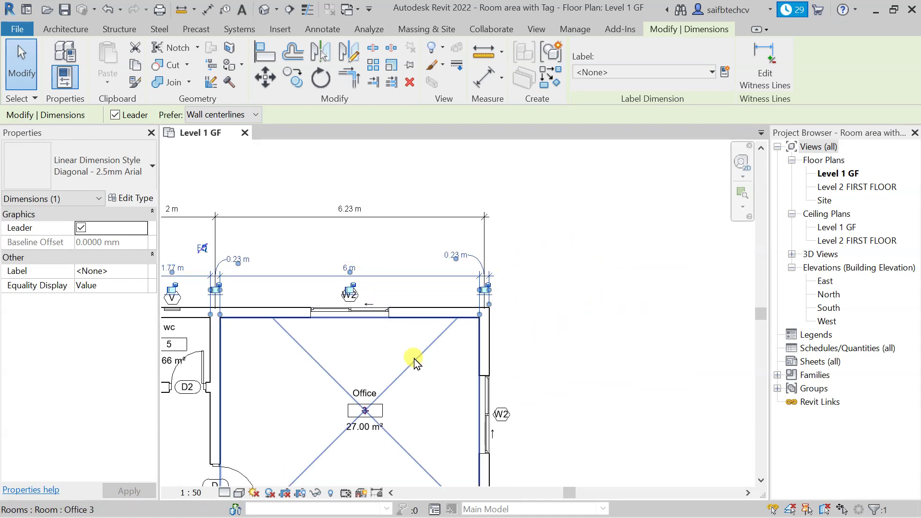
{"action": "middle_click_drag", "start_coordinate": [417, 364], "coordinate": [483, 364]}
{"action": "scroll", "coordinate": [376, 339], "scroll_direction": "down", "scroll_amount": 1}
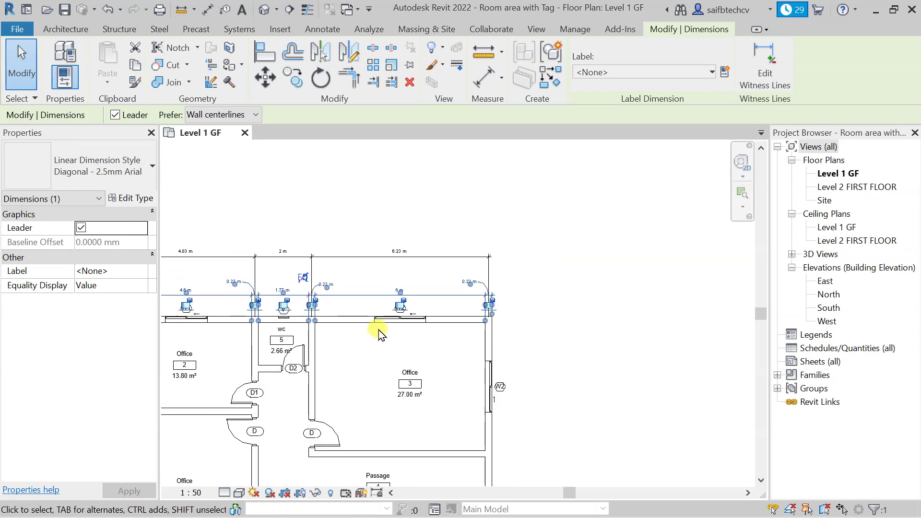
{"action": "scroll", "coordinate": [376, 315], "scroll_direction": "down", "scroll_amount": 2}
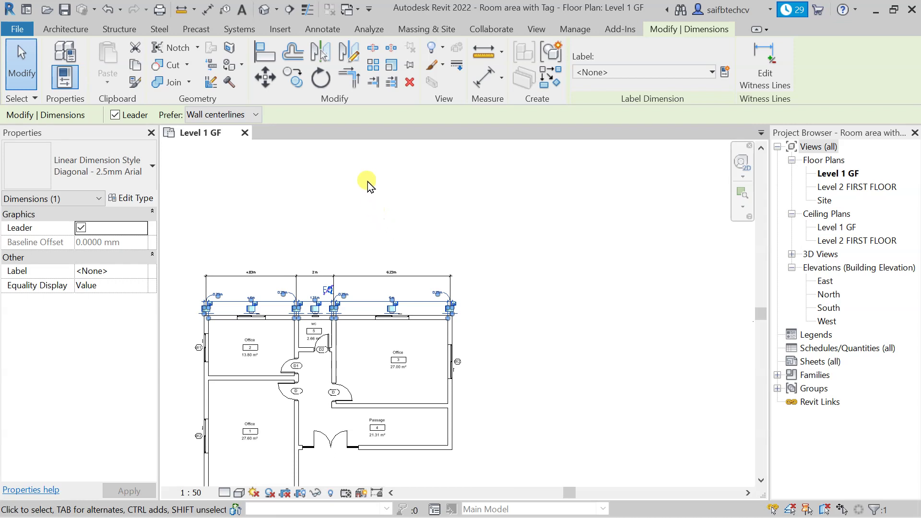
{"action": "left_click", "coordinate": [329, 32]}
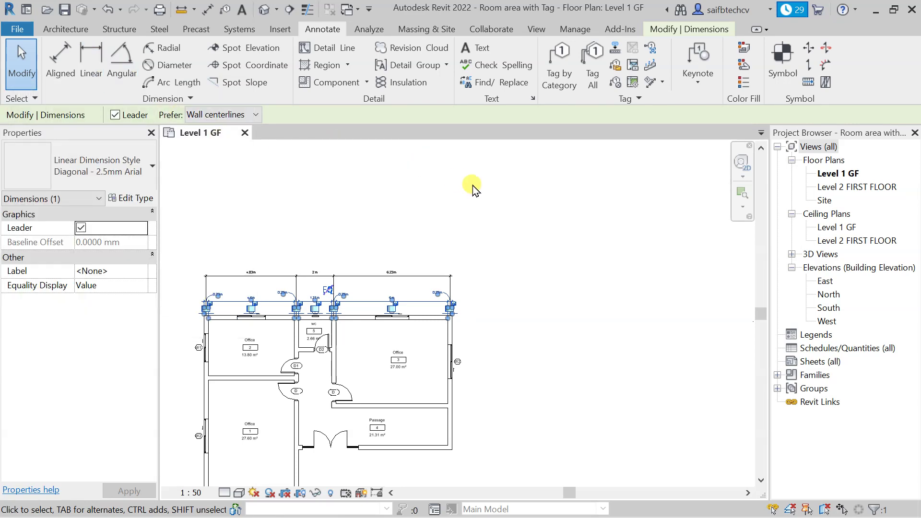
{"action": "middle_click_drag", "start_coordinate": [432, 160], "coordinate": [333, 367]}
{"action": "left_click", "coordinate": [361, 268]}
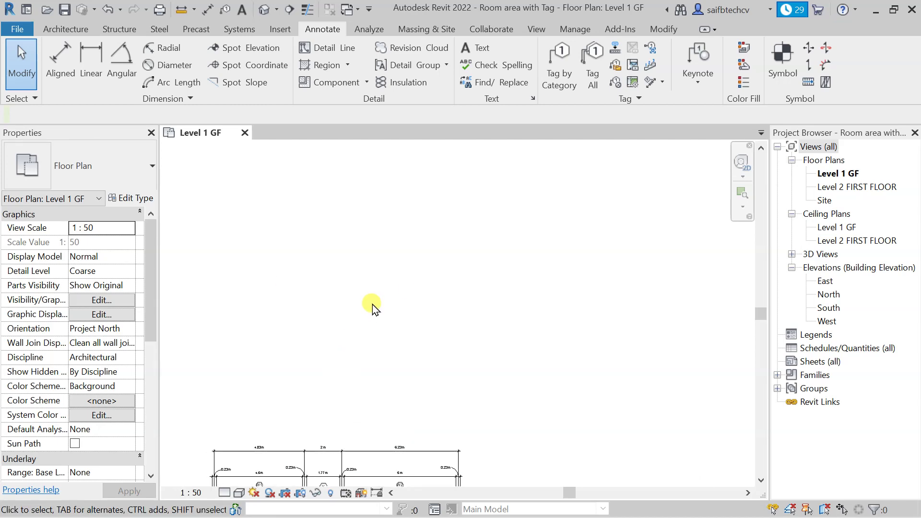
- Draw a Curtain Wall with WA, running diagonally at 45° for 6.1 m
{"action": "key", "text": "w"}
{"action": "key", "text": "a"}
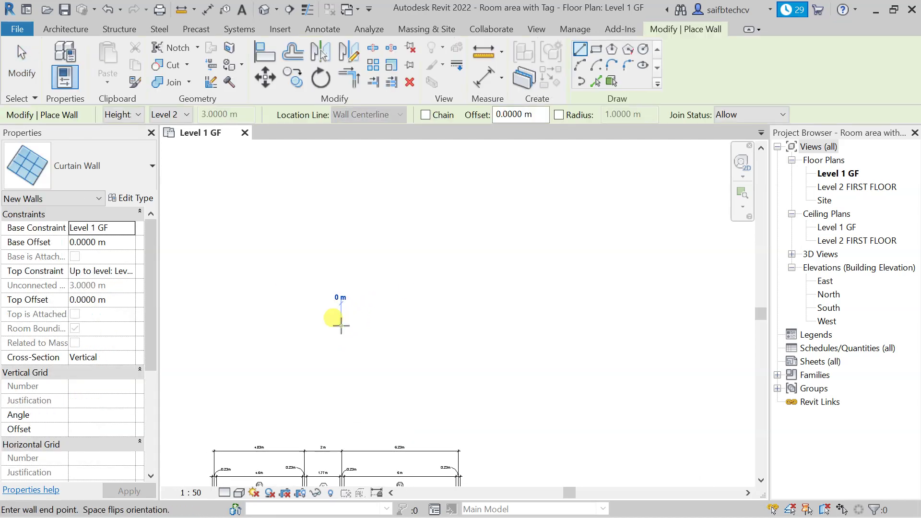
{"action": "left_click", "coordinate": [340, 325]}
{"action": "left_click", "coordinate": [421, 245]}
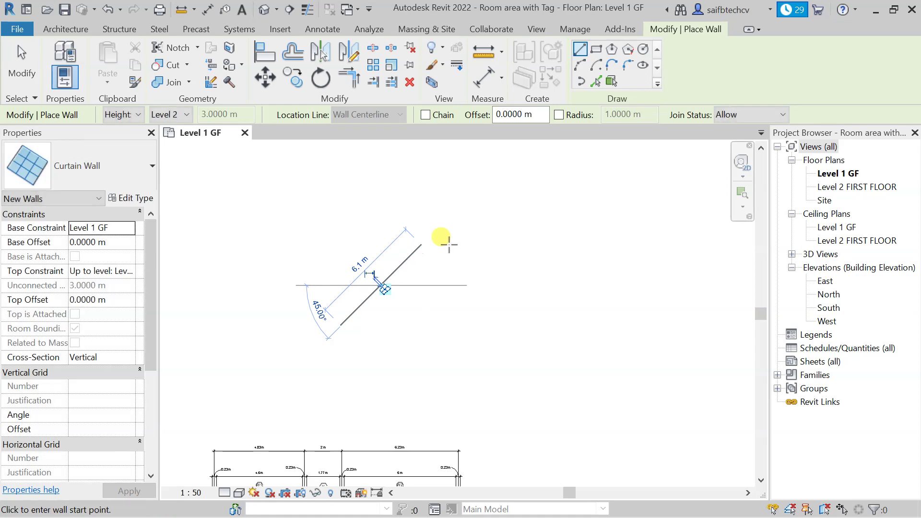
{"action": "scroll", "coordinate": [405, 284], "scroll_direction": "up", "scroll_amount": 3}
{"action": "scroll", "coordinate": [431, 355], "scroll_direction": "down", "scroll_amount": 1}
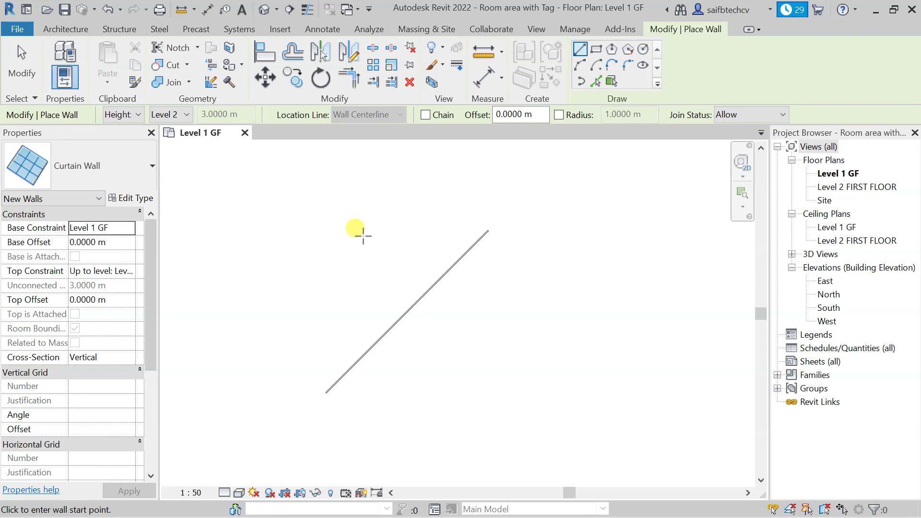
- Place a 6.1 m aligned dimension (DI) between the curtain wall's two ends, parallel to it
{"action": "key", "text": "d"}
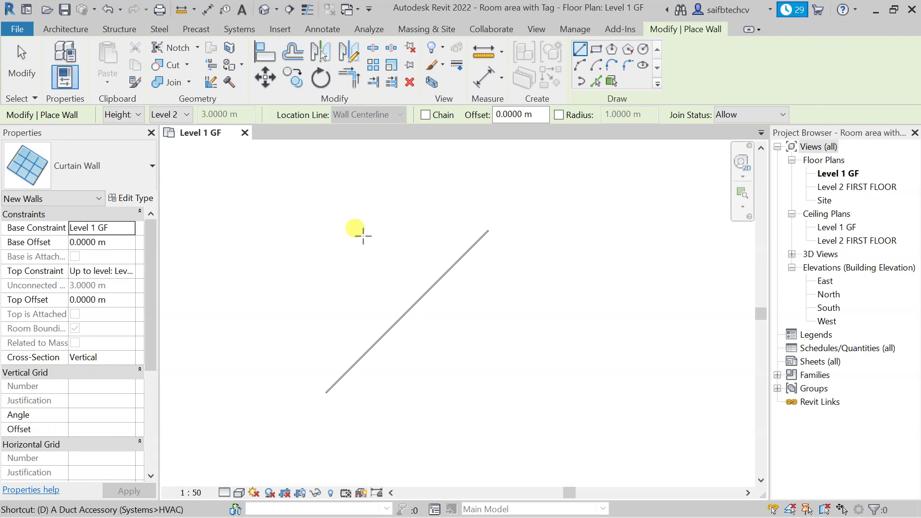
{"action": "key", "text": "i"}
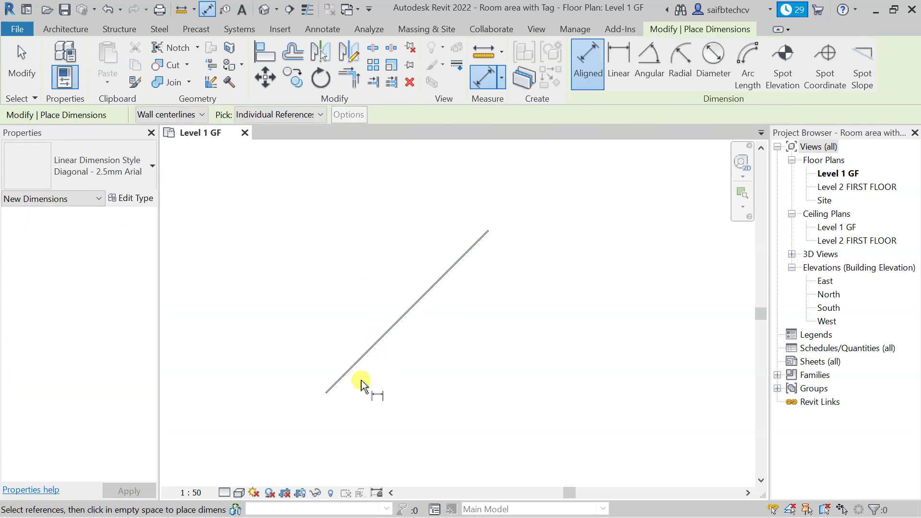
{"action": "left_click", "coordinate": [327, 396]}
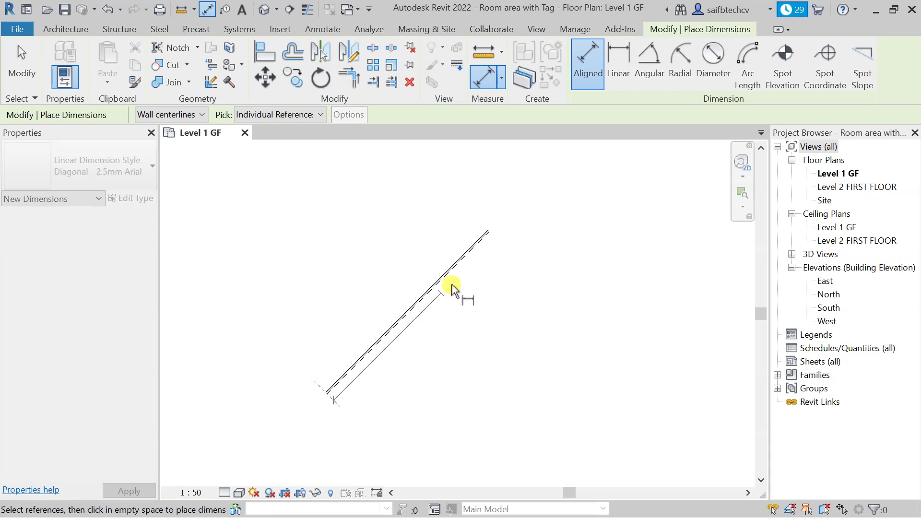
{"action": "left_click", "coordinate": [494, 239]}
{"action": "left_click", "coordinate": [499, 307]}
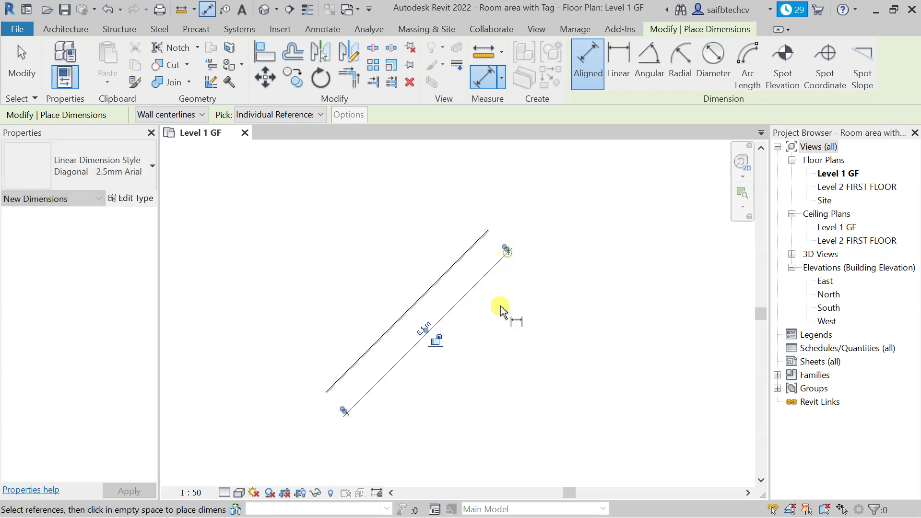
{"action": "scroll", "coordinate": [486, 246], "scroll_direction": "up", "scroll_amount": 2}
{"action": "scroll", "coordinate": [487, 246], "scroll_direction": "up", "scroll_amount": 3}
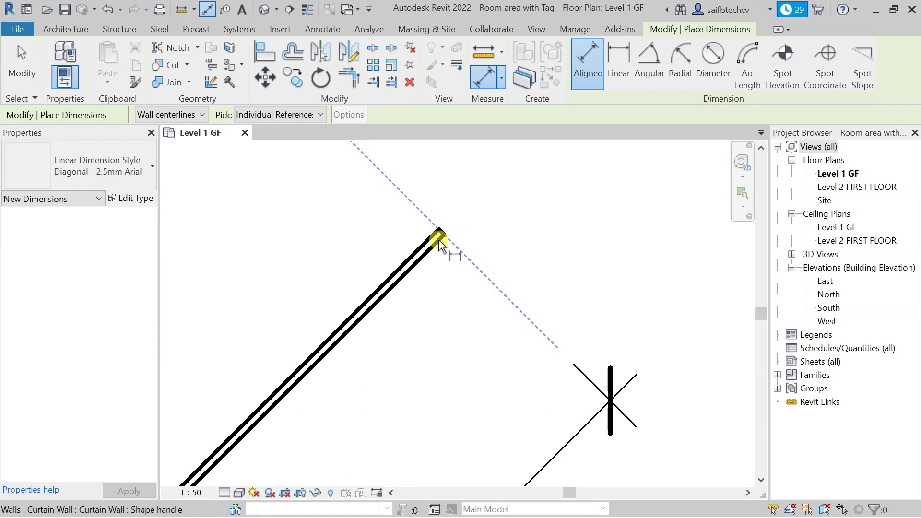
- Switch the dimension reference to Wall faces and pick the curtain wall's upper end
{"action": "left_click", "coordinate": [181, 115]}
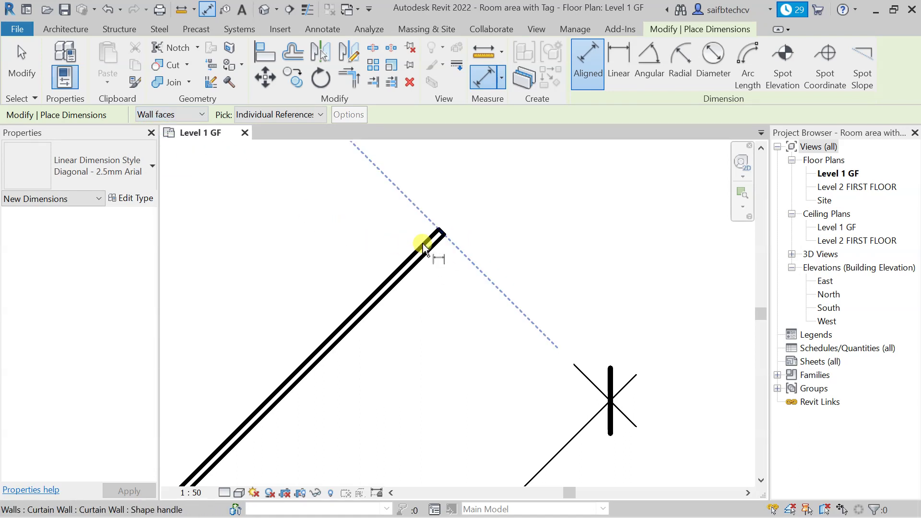
{"action": "left_click", "coordinate": [442, 234]}
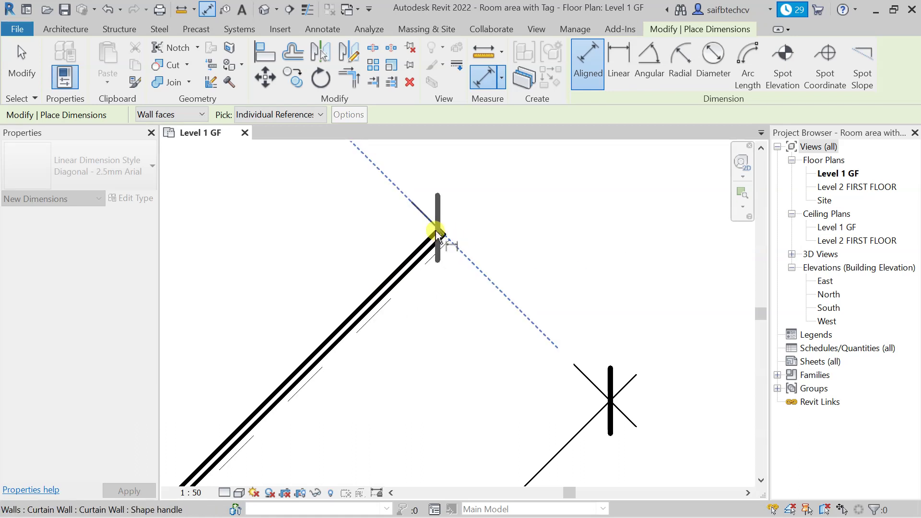
{"action": "scroll", "coordinate": [438, 362], "scroll_direction": "down", "scroll_amount": 3}
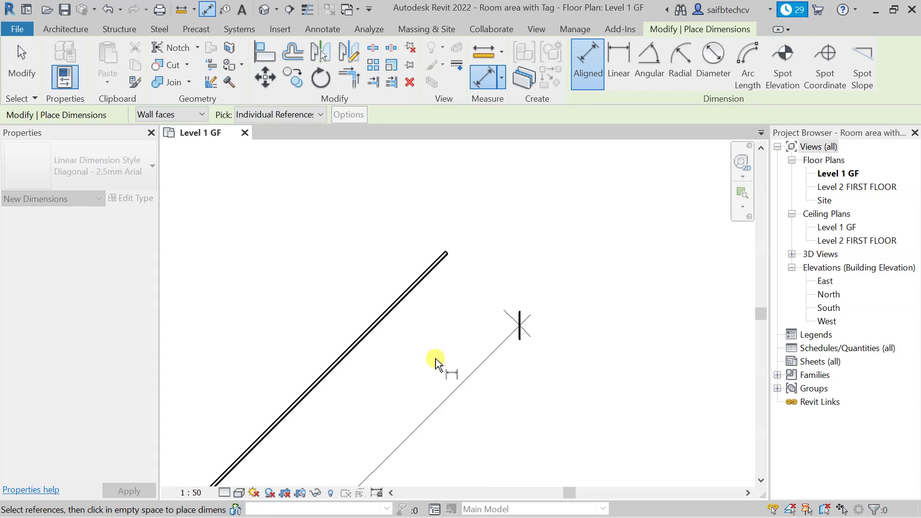
{"action": "middle_click_drag", "start_coordinate": [416, 356], "coordinate": [438, 333]}
{"action": "scroll", "coordinate": [365, 417], "scroll_direction": "down", "scroll_amount": 2}
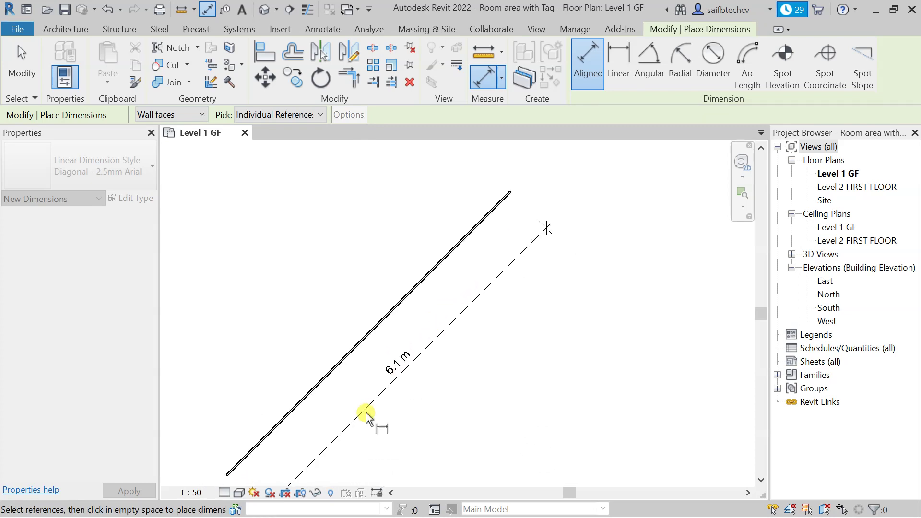
{"action": "middle_click_drag", "start_coordinate": [354, 457], "coordinate": [374, 357]}
{"action": "scroll", "coordinate": [375, 357], "scroll_direction": "up", "scroll_amount": 3}
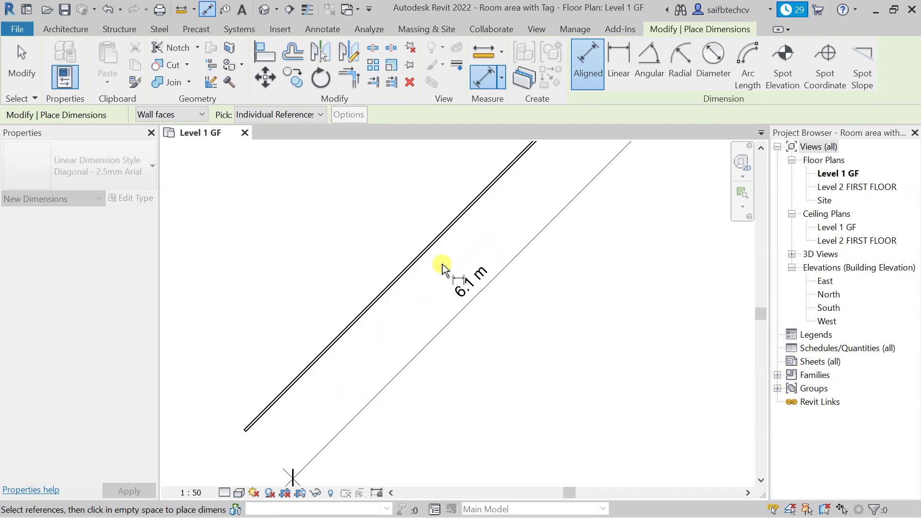
{"action": "scroll", "coordinate": [520, 274], "scroll_direction": "down", "scroll_amount": 3}
{"action": "middle_click_drag", "start_coordinate": [556, 269], "coordinate": [475, 298]}
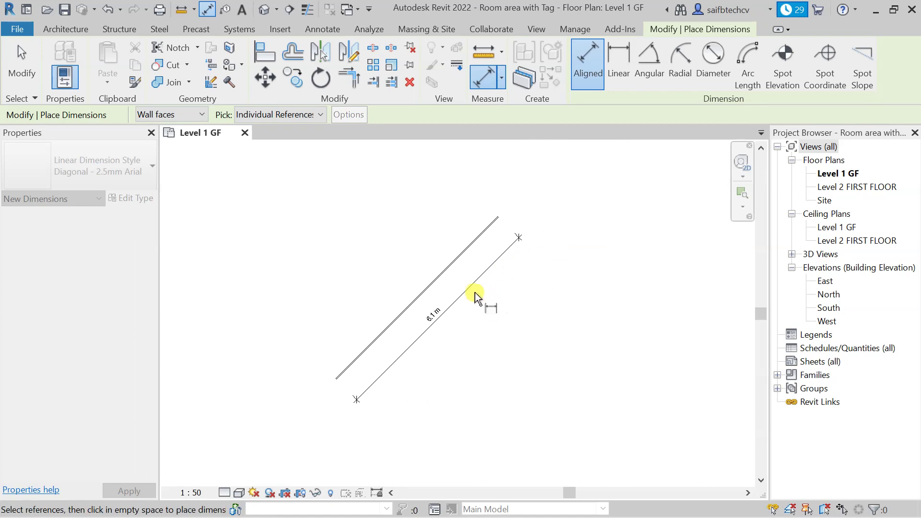
- Place a horizontal 4.313 m linear dimension below the curtain wall between its upper and lower ends
{"action": "left_click", "coordinate": [322, 30]}
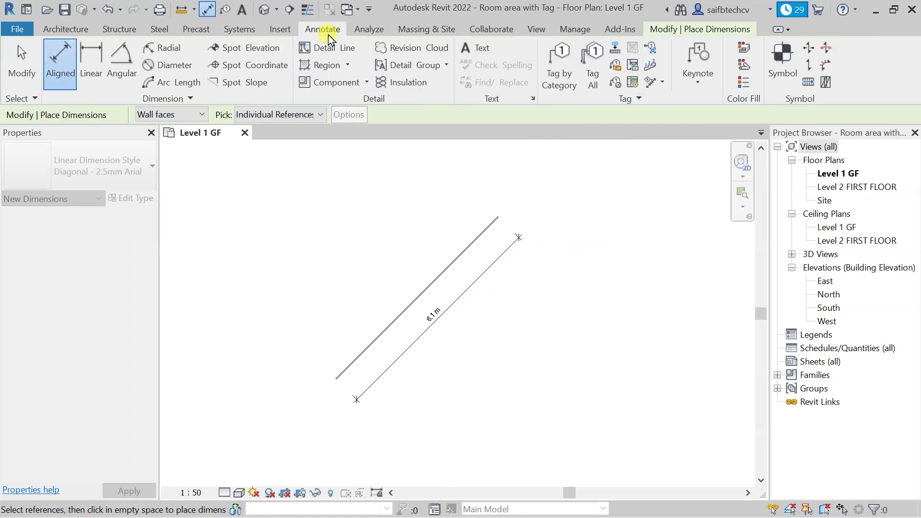
{"action": "left_click", "coordinate": [101, 65]}
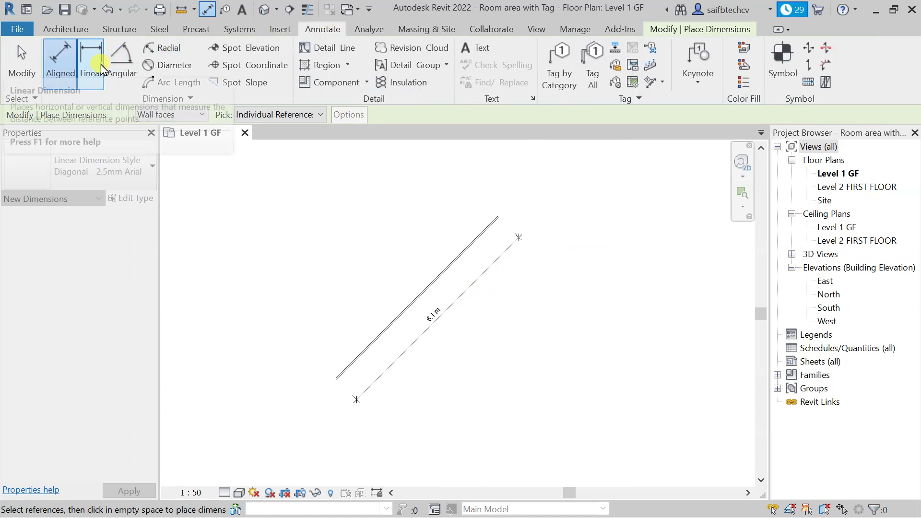
{"action": "scroll", "coordinate": [560, 222], "scroll_direction": "up", "scroll_amount": 3}
{"action": "scroll", "coordinate": [547, 230], "scroll_direction": "down", "scroll_amount": 2}
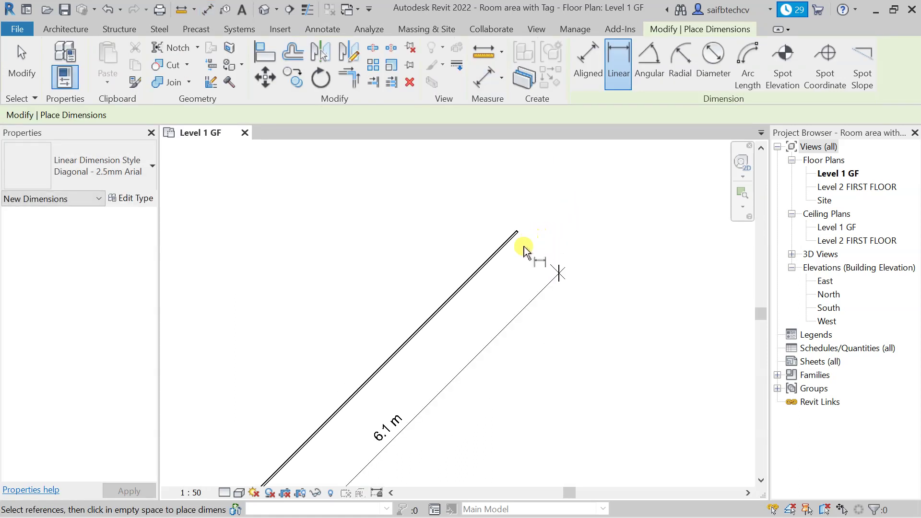
{"action": "scroll", "coordinate": [517, 243], "scroll_direction": "up", "scroll_amount": 3}
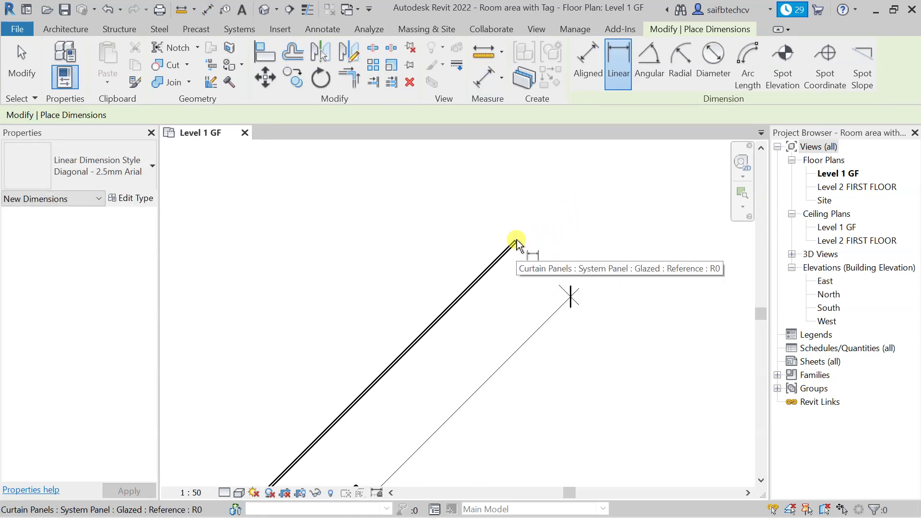
{"action": "left_click", "coordinate": [517, 243]}
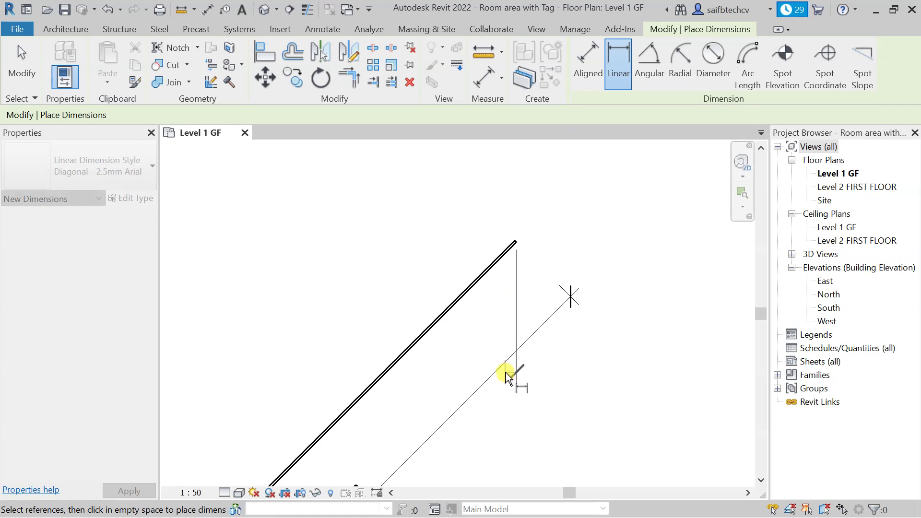
{"action": "middle_click_drag", "start_coordinate": [504, 375], "coordinate": [529, 237]}
{"action": "scroll", "coordinate": [529, 237], "scroll_direction": "down", "scroll_amount": 2}
{"action": "middle_click_drag", "start_coordinate": [555, 350], "coordinate": [559, 329]}
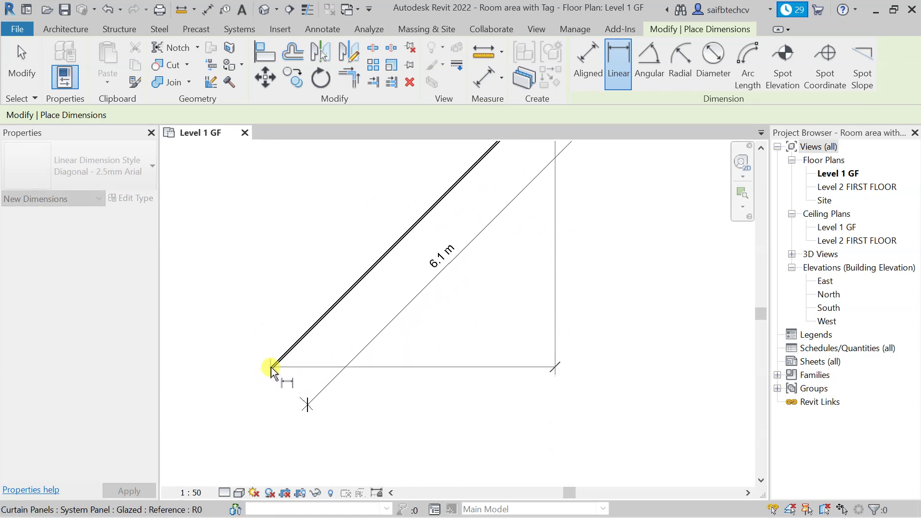
{"action": "left_click", "coordinate": [271, 368]}
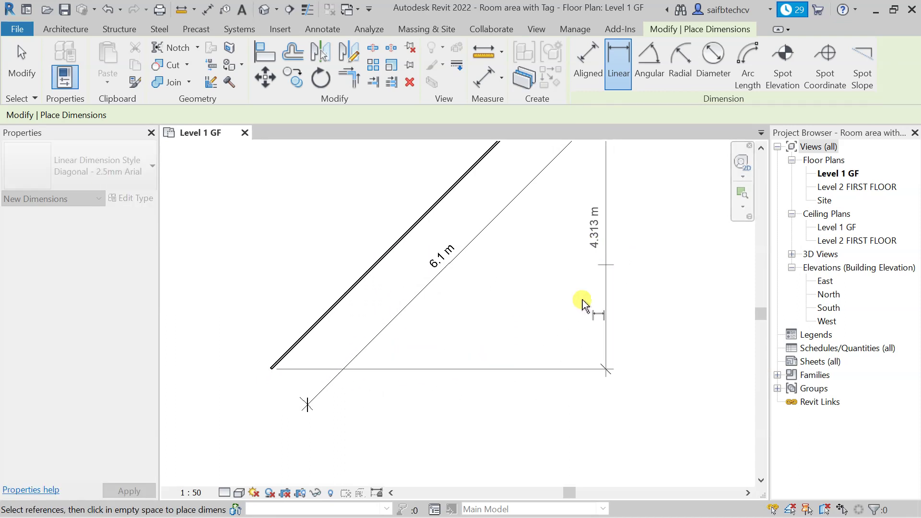
{"action": "left_click", "coordinate": [466, 373]}
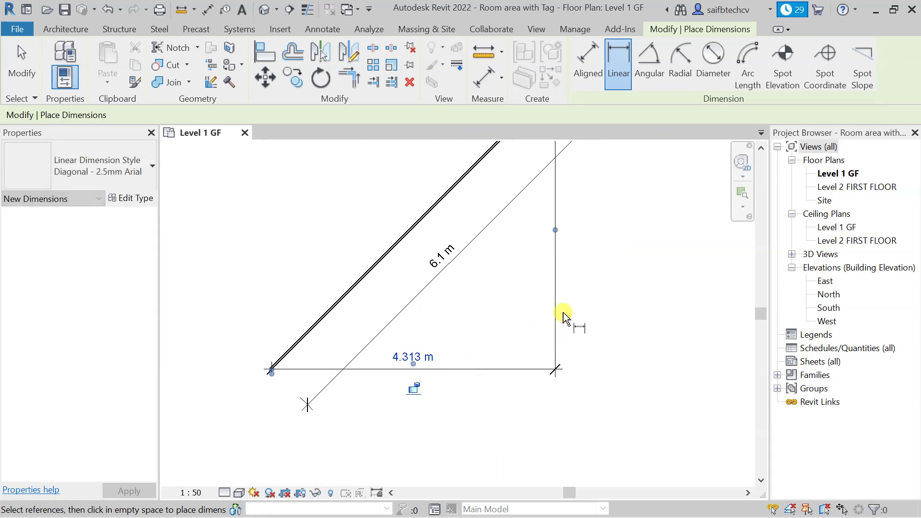
{"action": "middle_click_drag", "start_coordinate": [641, 286], "coordinate": [559, 345]}
{"action": "scroll", "coordinate": [558, 346], "scroll_direction": "down", "scroll_amount": 2}
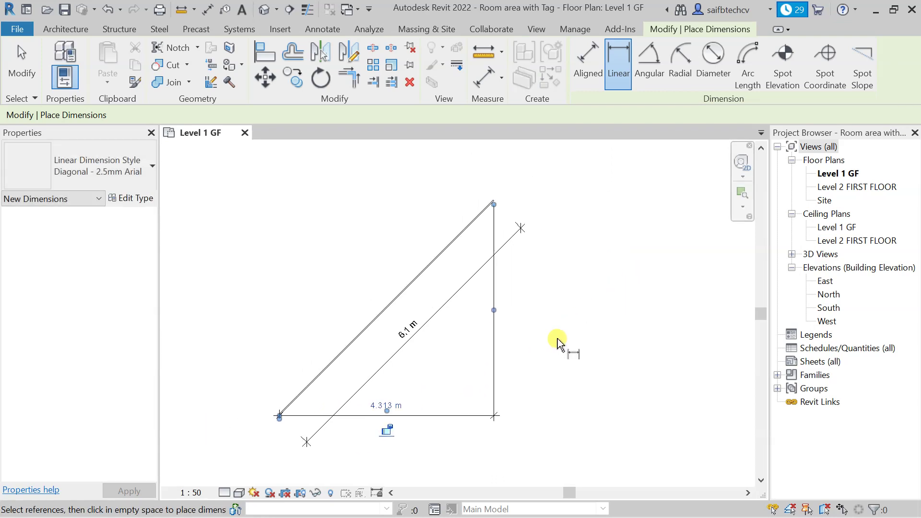